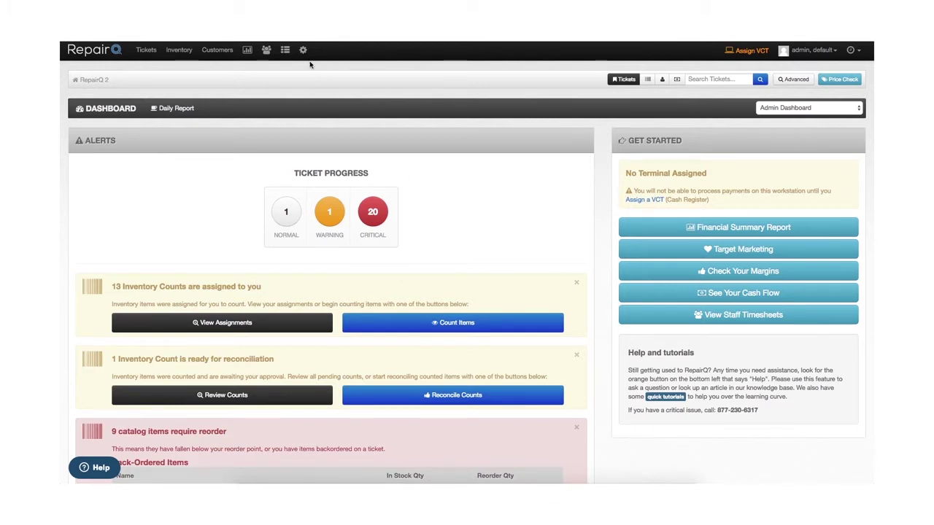
- Open the full settings overview and look through all its categories, from Account to Other
mouse_move(303, 52)
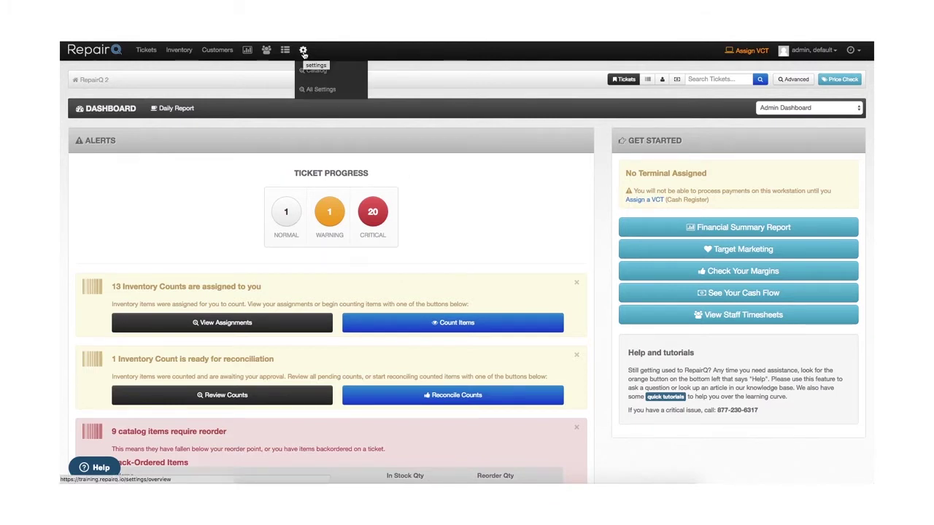
click(320, 91)
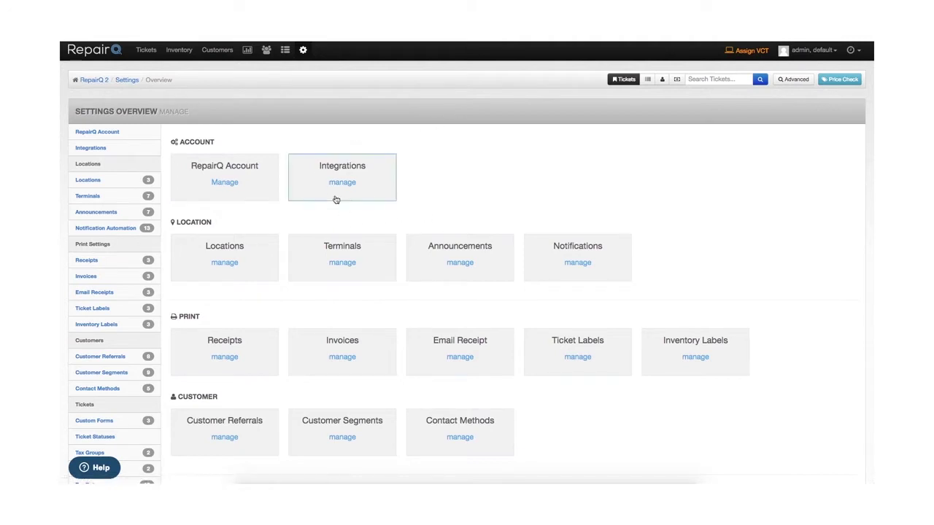
scroll(92, 233, down, 3)
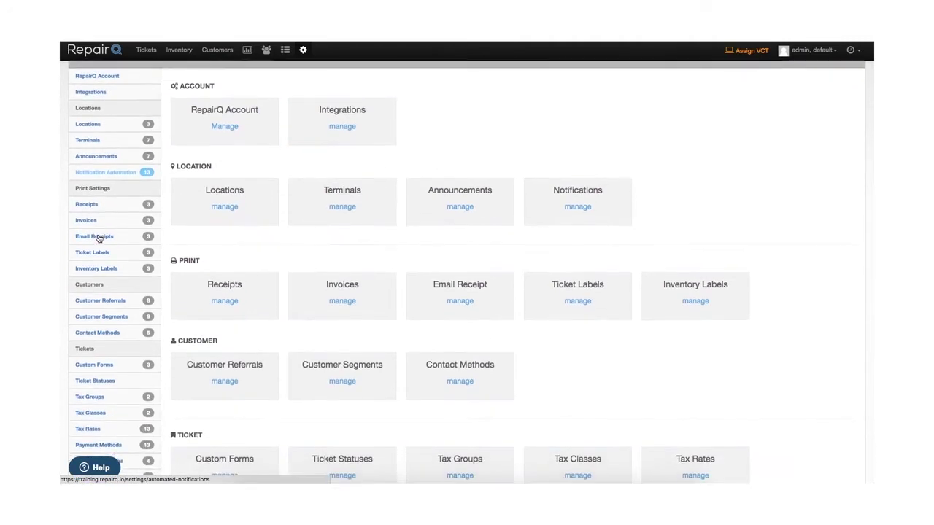
scroll(99, 239, down, 4)
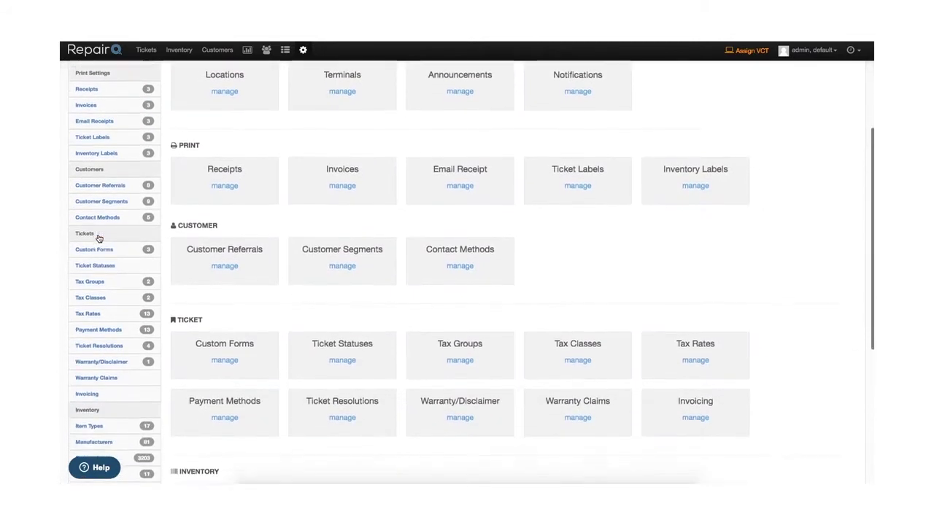
scroll(99, 240, down, 4)
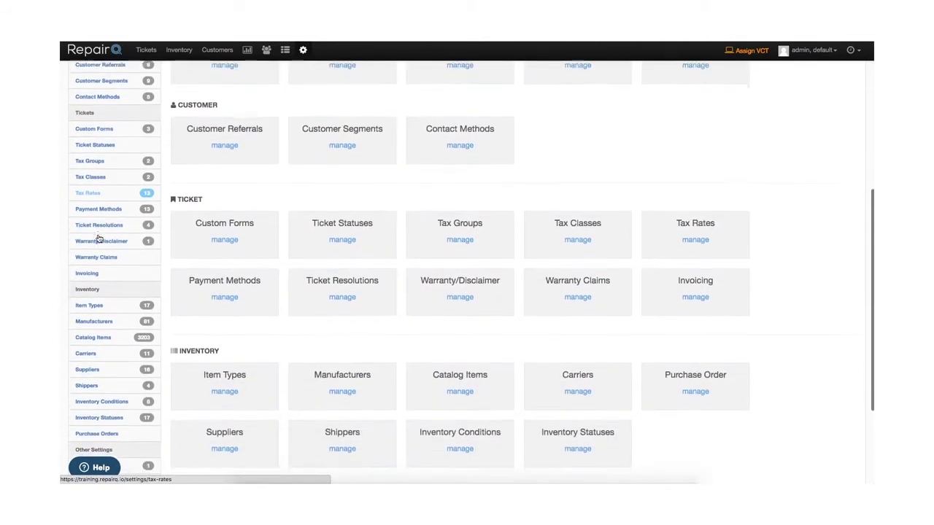
scroll(99, 240, down, 2)
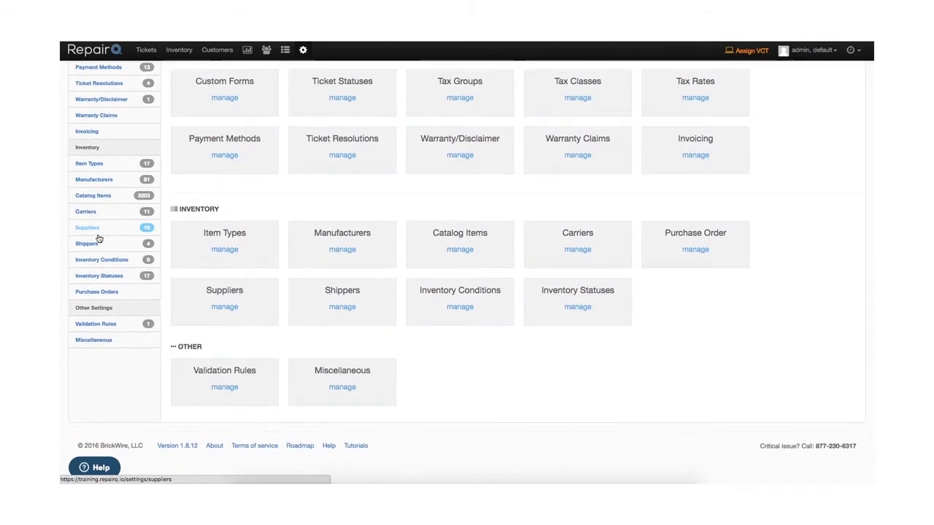
scroll(98, 239, up, 1)
scroll(98, 240, up, 9)
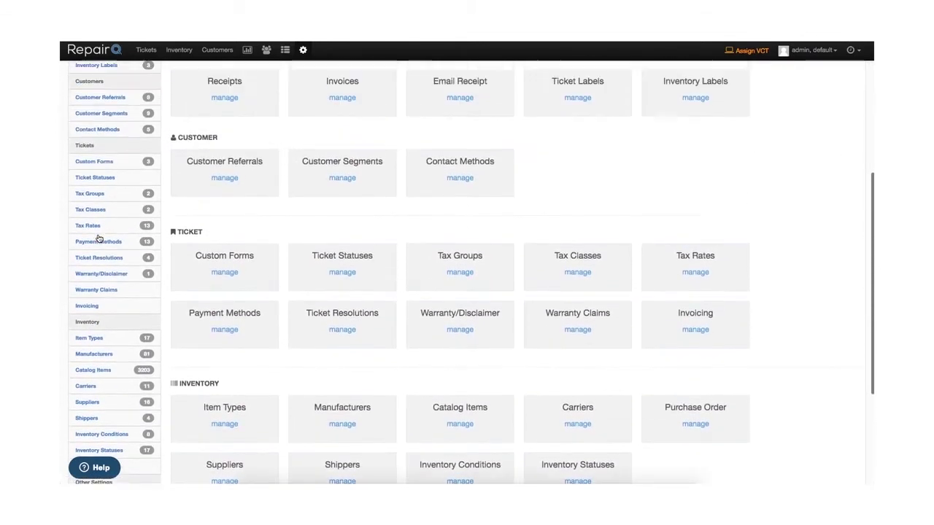
scroll(98, 240, up, 3)
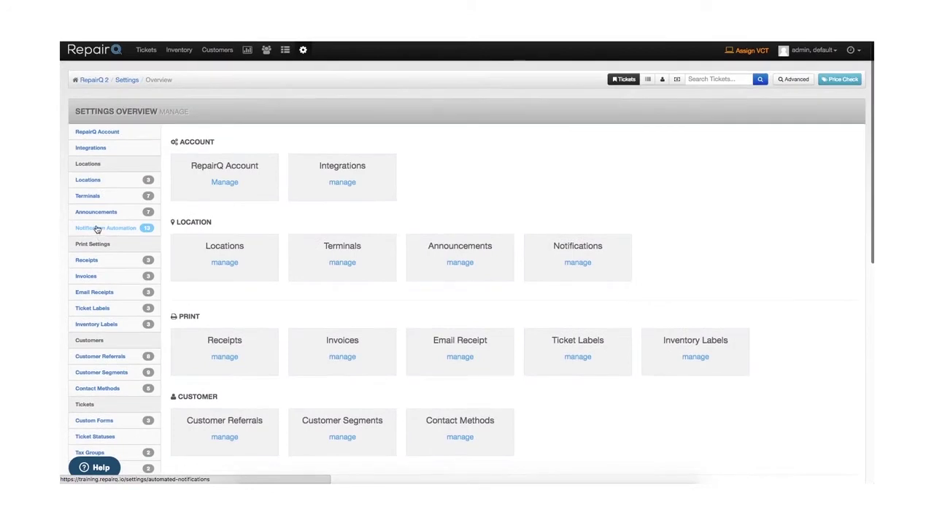
- View the RepairQ account and billing page and the list of third-party integrations
click(92, 135)
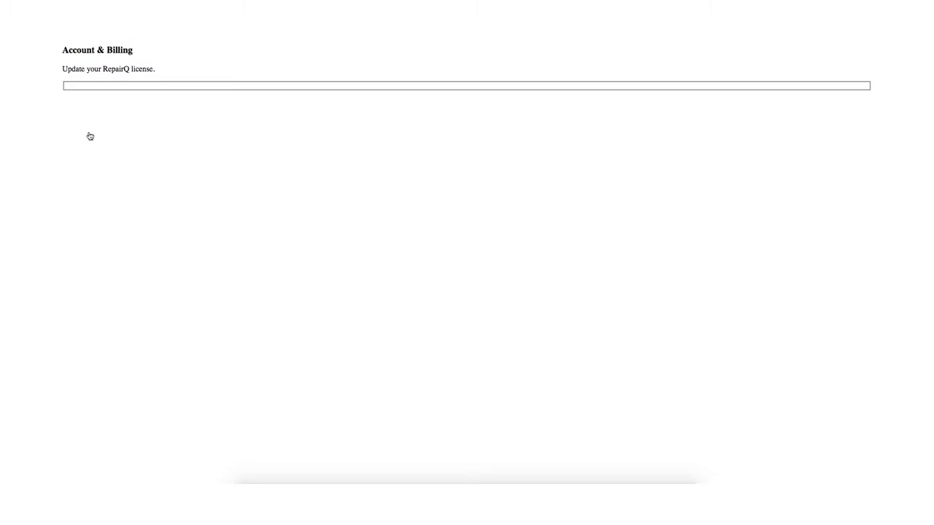
scroll(90, 136, left, 5)
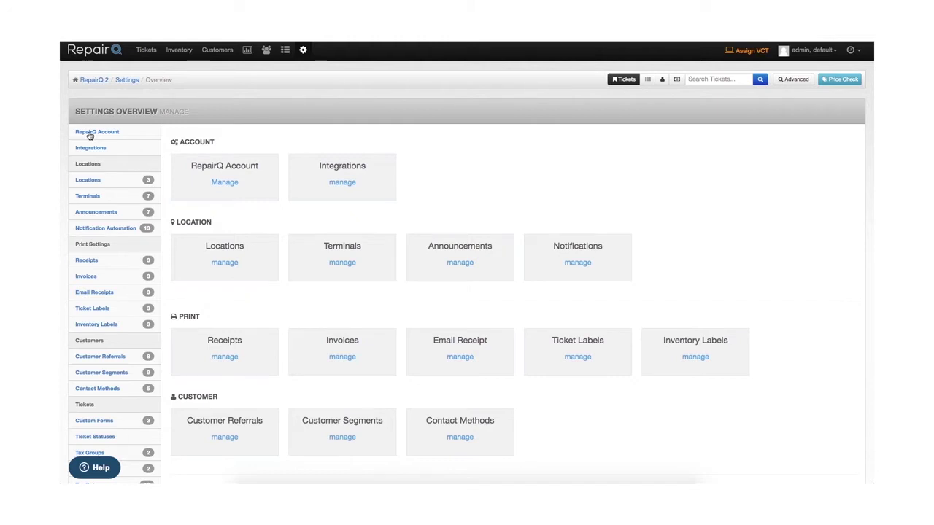
click(89, 152)
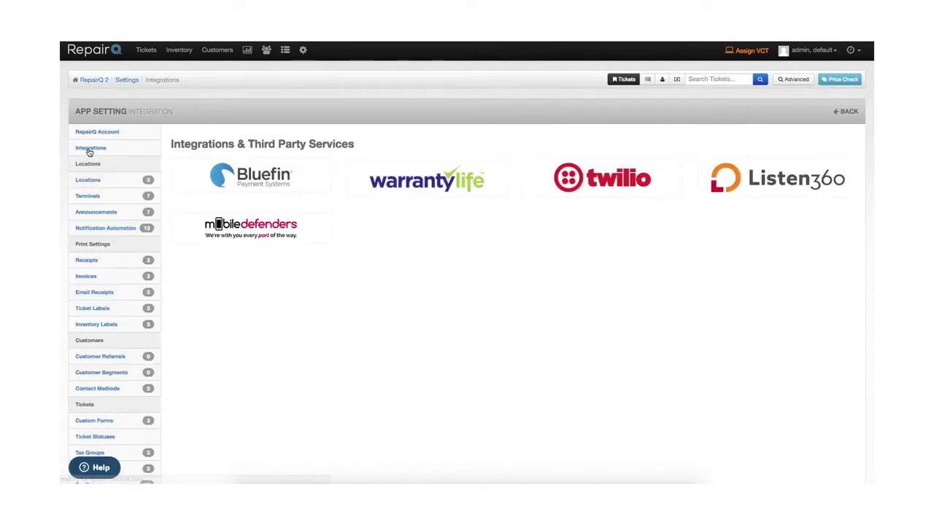
click(242, 184)
scroll(265, 240, left, 5)
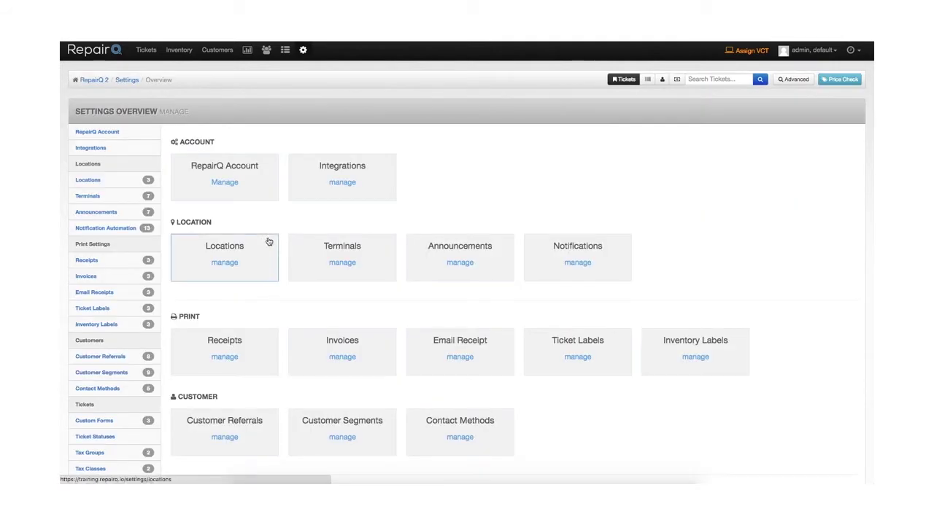
click(99, 149)
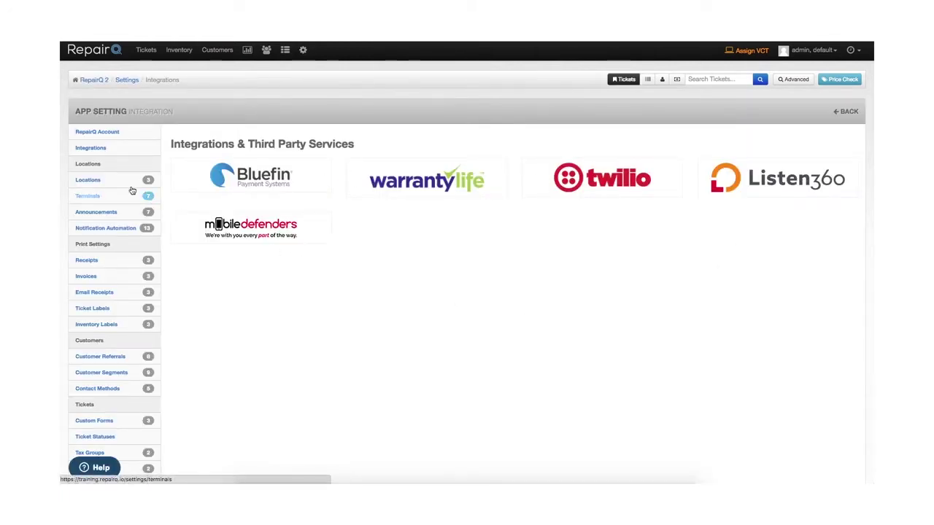
- Open the RepairQ 2 location for editing and review its location settings through to the change log
click(84, 181)
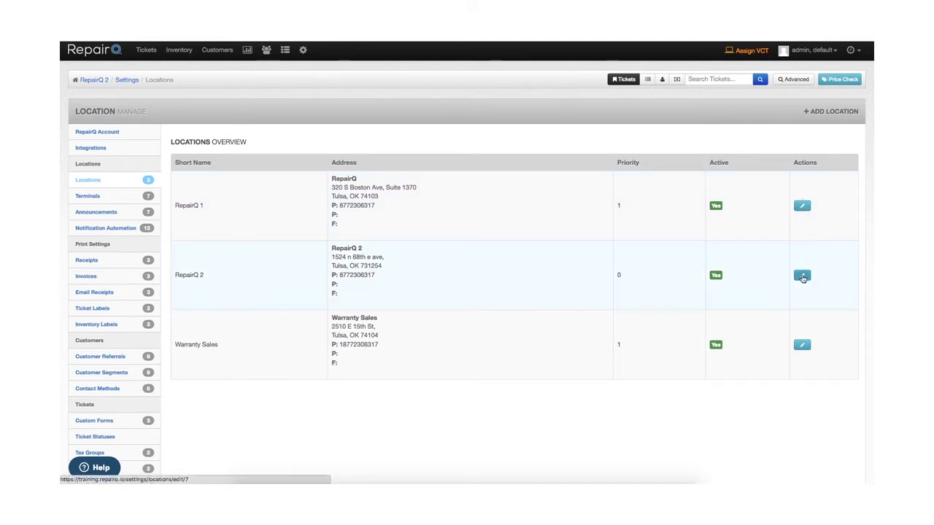
click(802, 276)
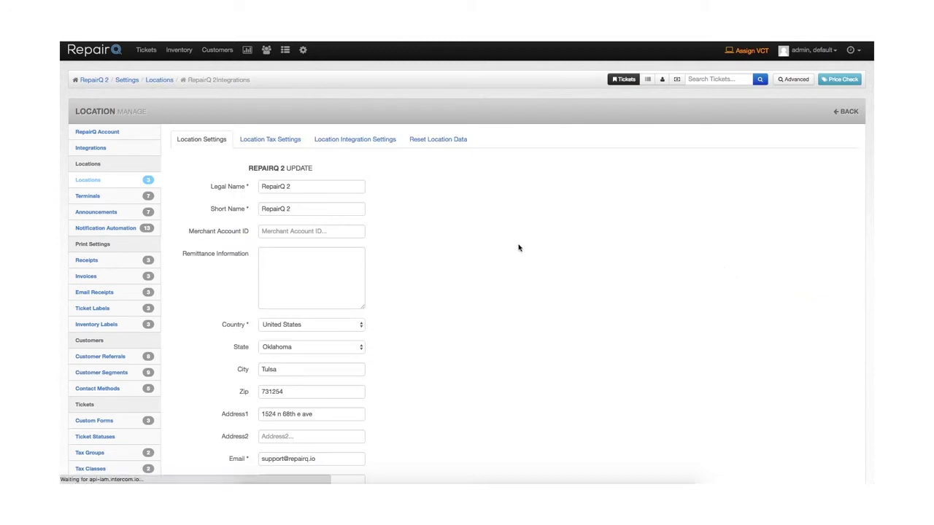
scroll(489, 254, down, 2)
scroll(489, 254, down, 5)
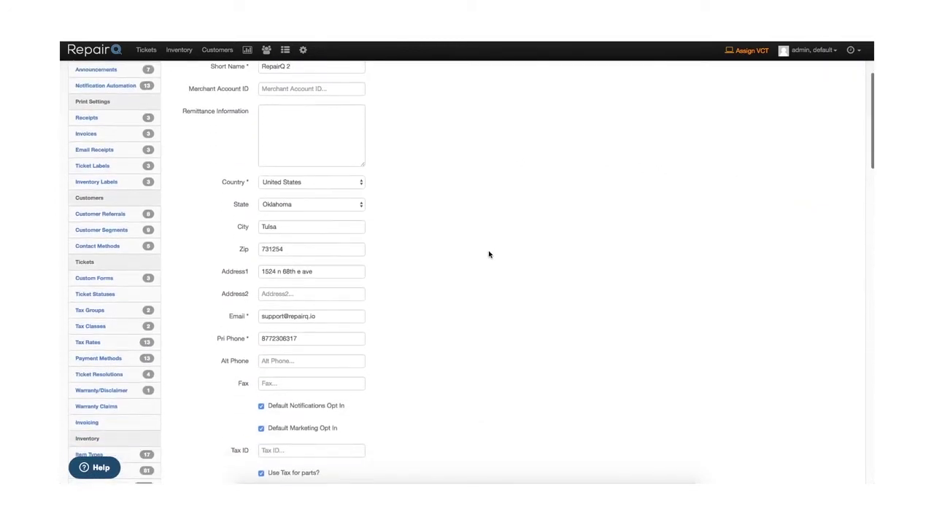
scroll(489, 254, down, 6)
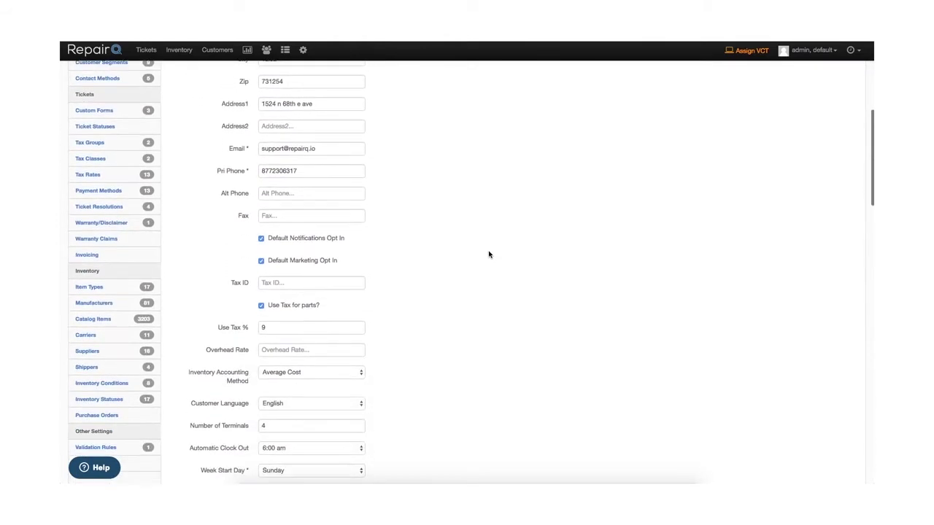
scroll(489, 254, down, 3)
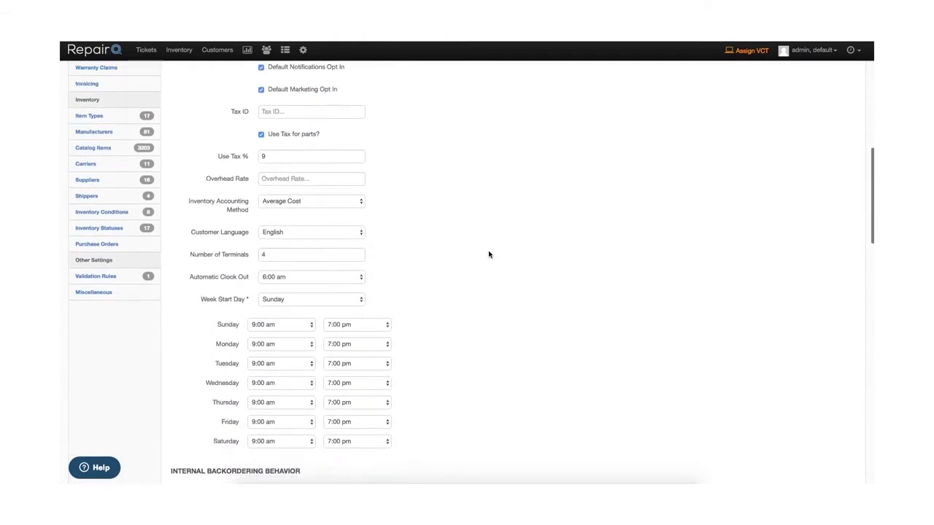
scroll(489, 254, down, 5)
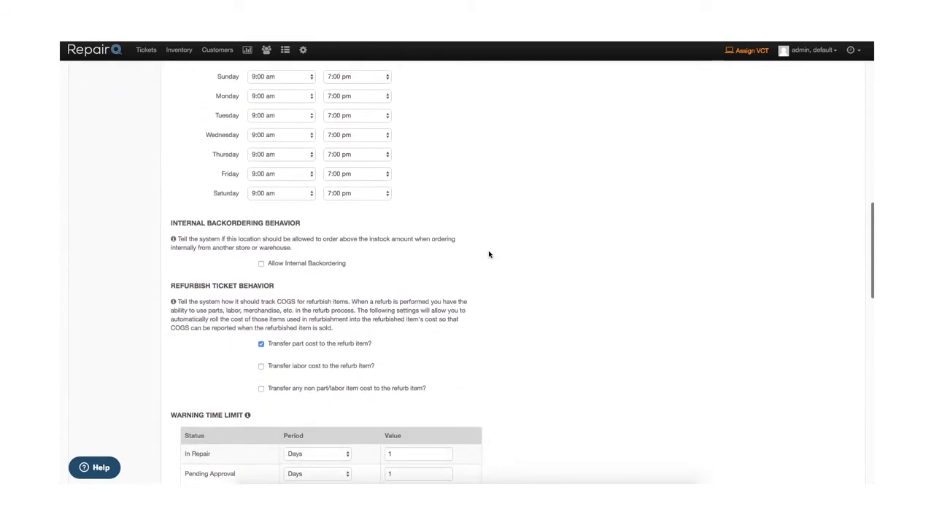
scroll(489, 254, down, 6)
scroll(489, 254, down, 10)
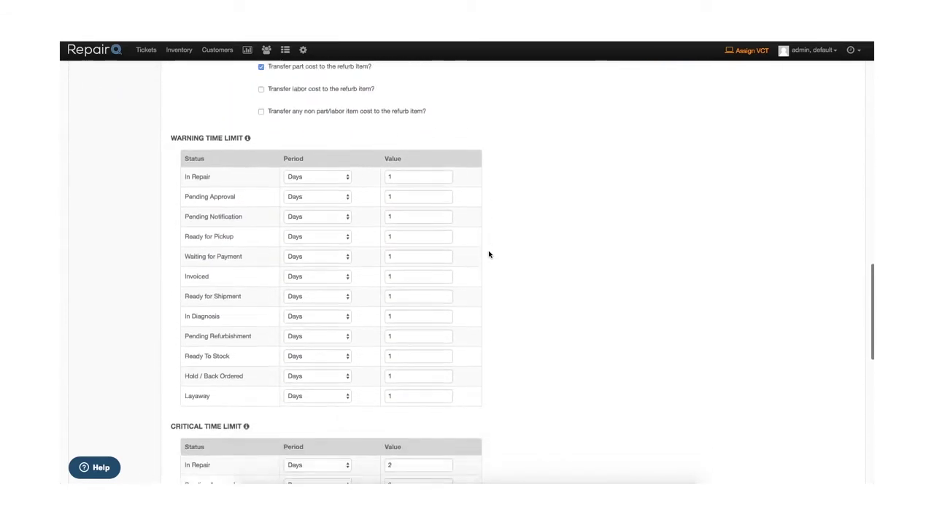
scroll(489, 254, down, 4)
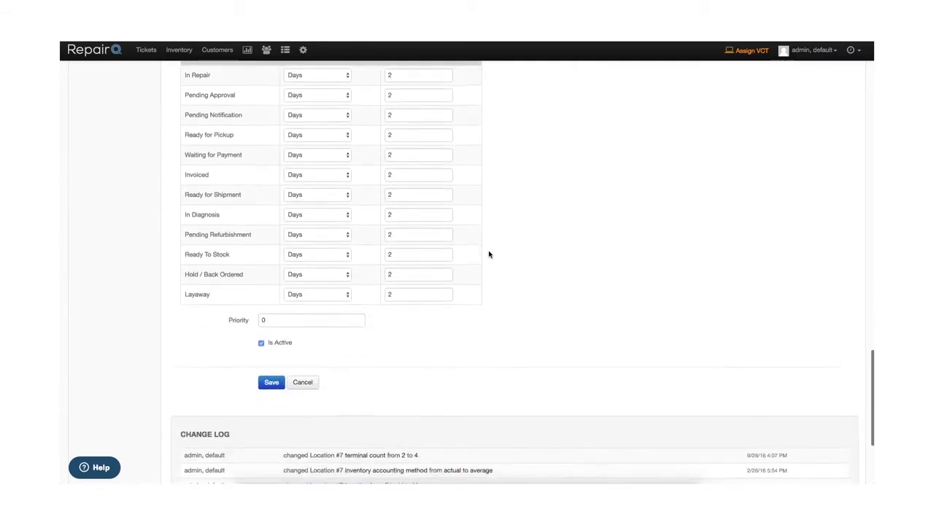
scroll(489, 254, down, 2)
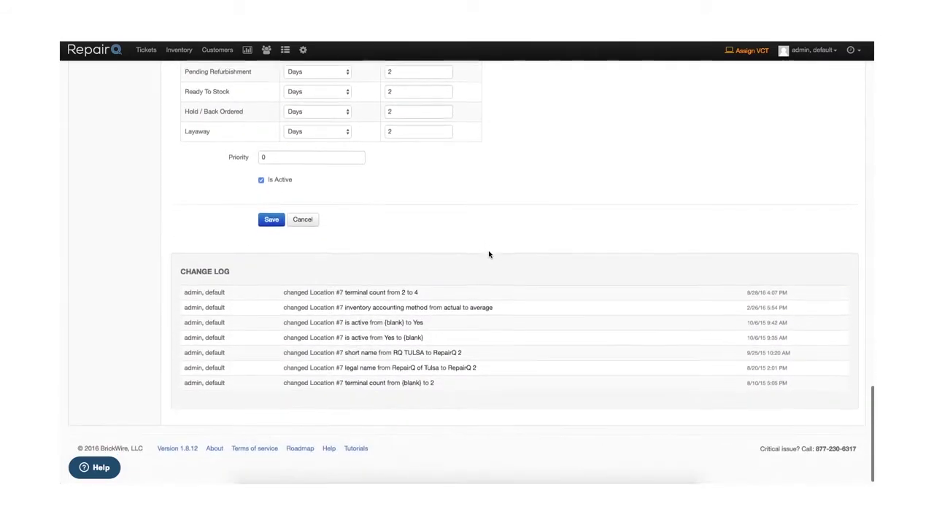
scroll(489, 254, up, 9)
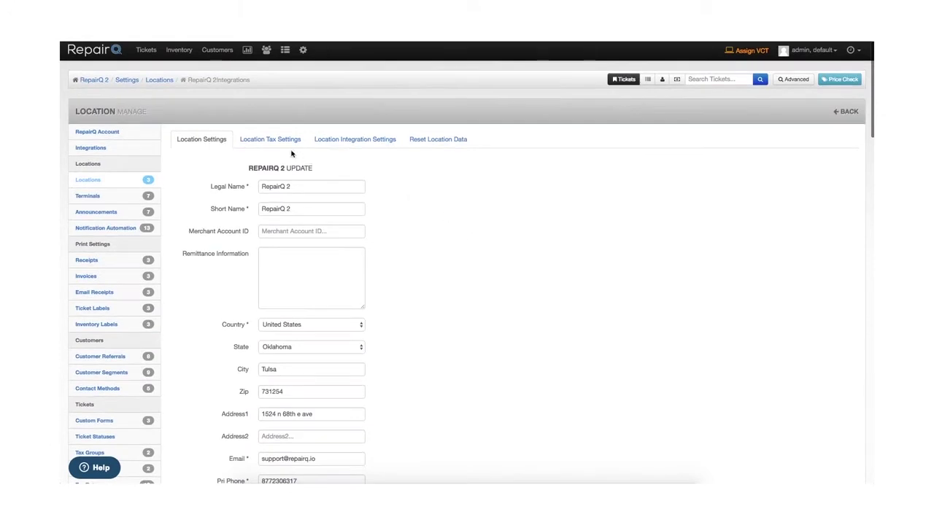
- View the tax settings and the integration settings of the RepairQ 2 location
click(264, 142)
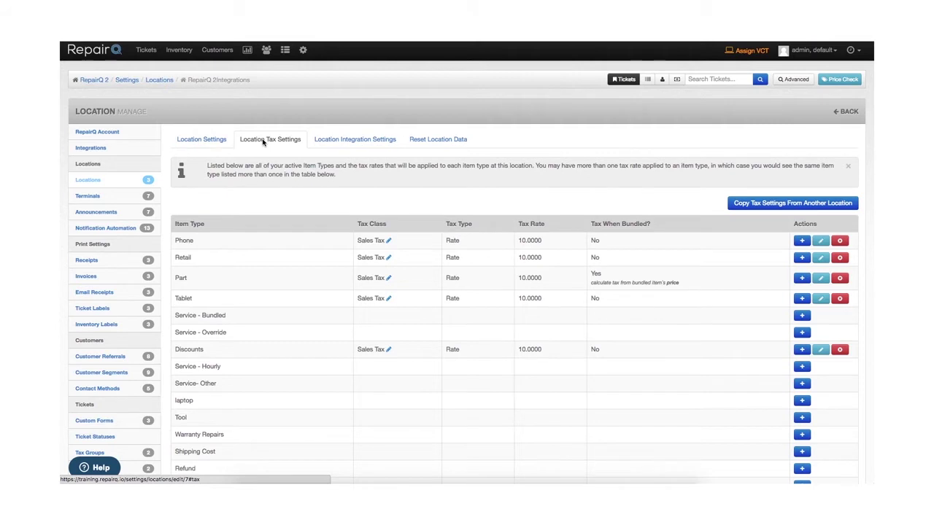
click(350, 140)
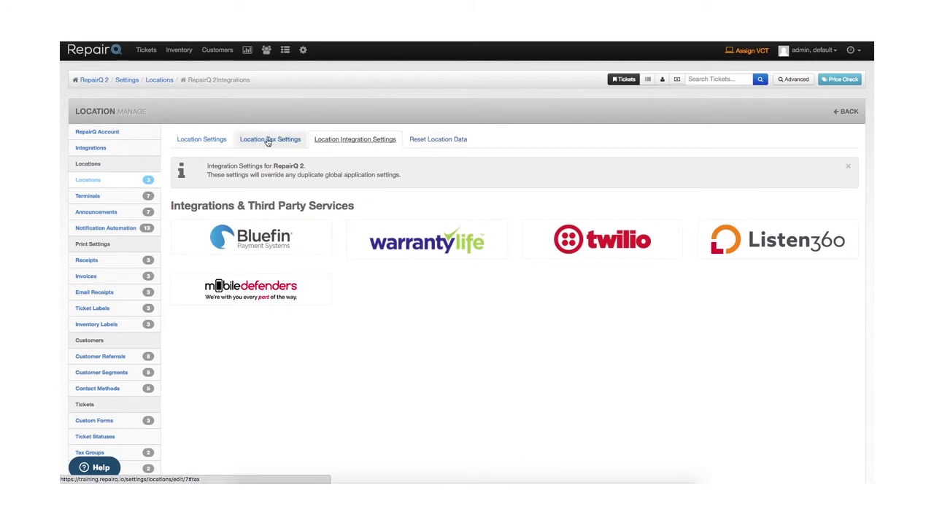
- Review the terminals, the announcements with the full text of the staff meeting and August Special entries, and the notification automations
click(87, 196)
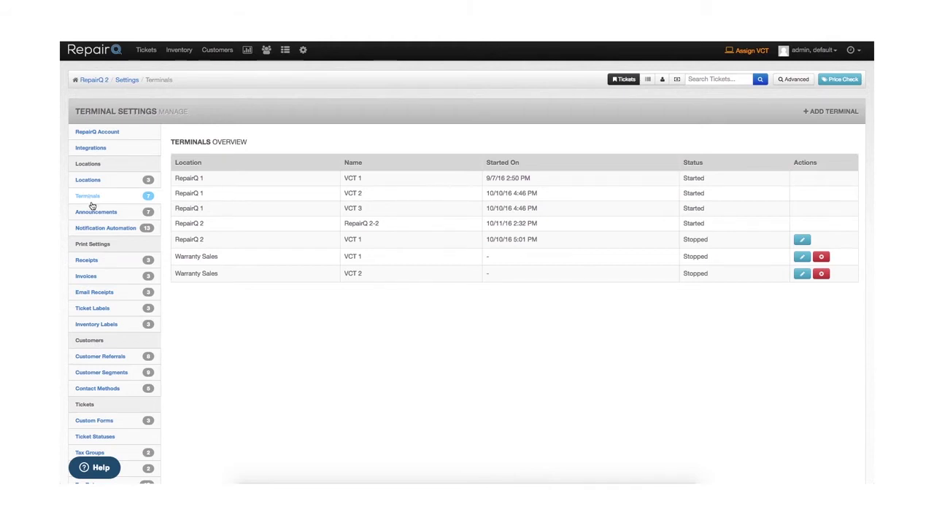
click(94, 213)
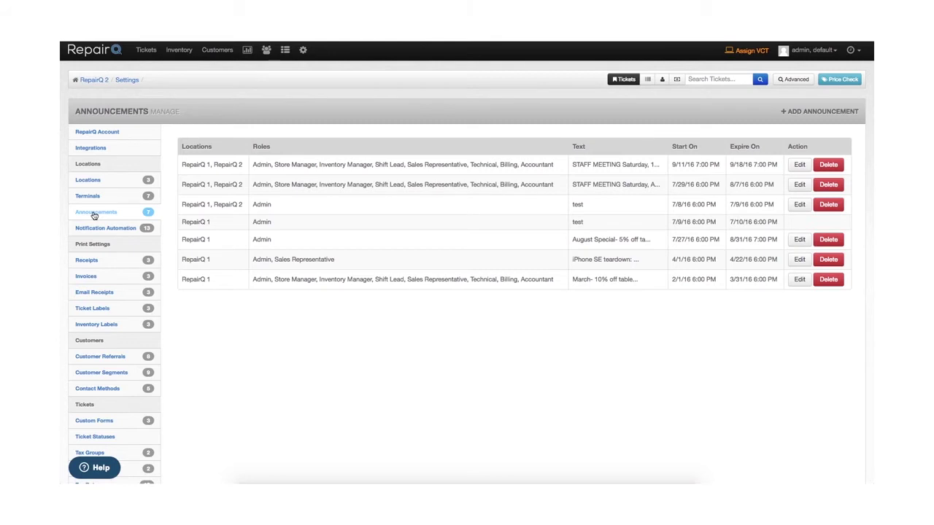
mouse_move(596, 167)
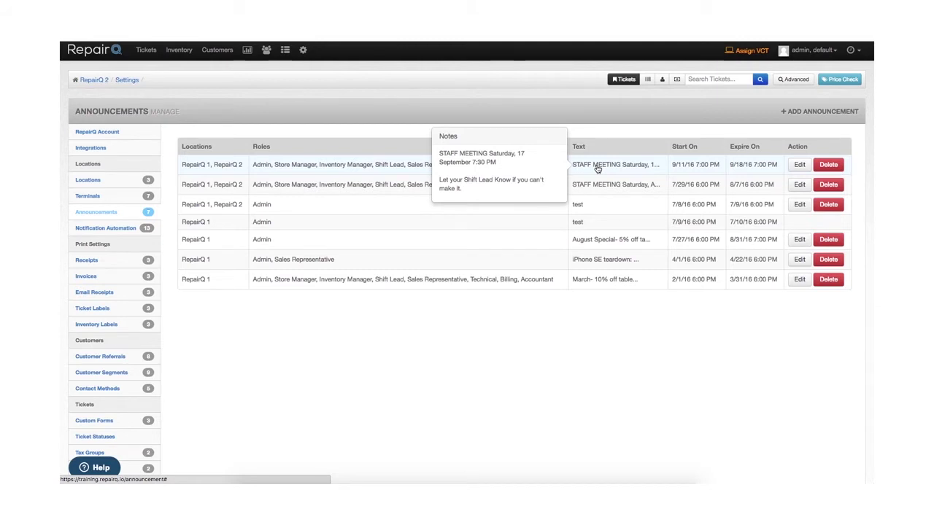
mouse_move(604, 244)
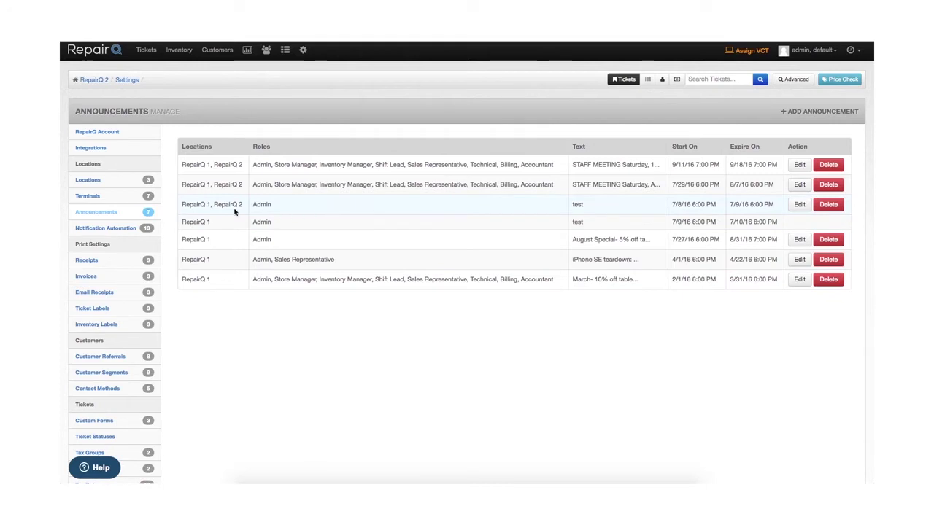
click(100, 230)
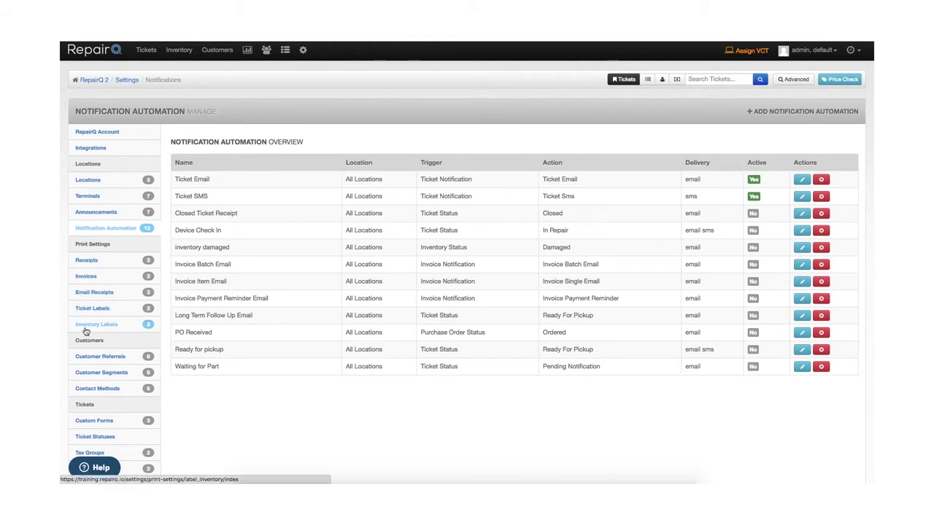
- View the print settings overviews for receipts, invoices, email receipts, ticket labels and inventory labels
click(88, 262)
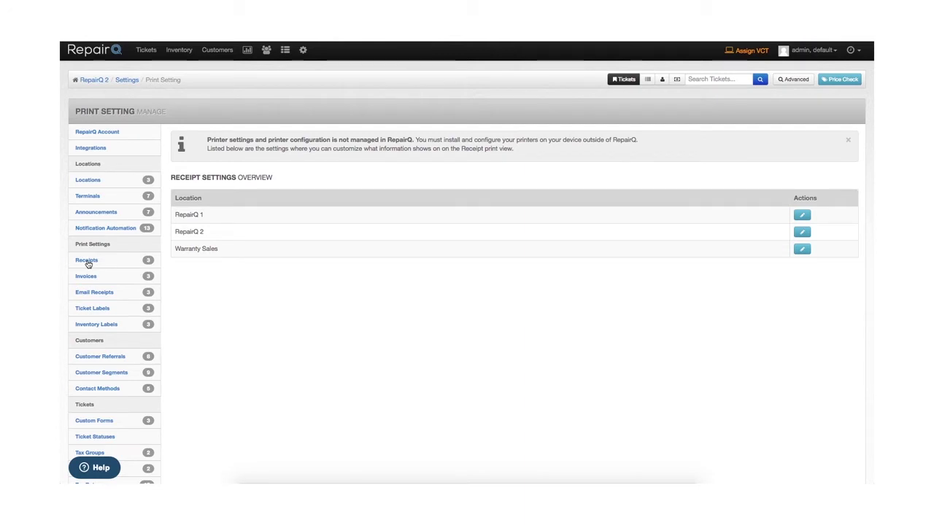
click(87, 276)
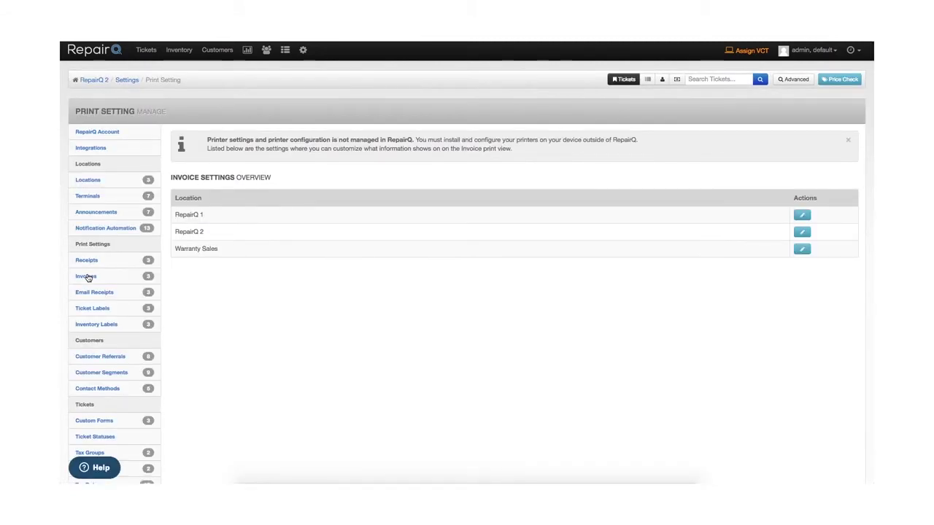
click(88, 293)
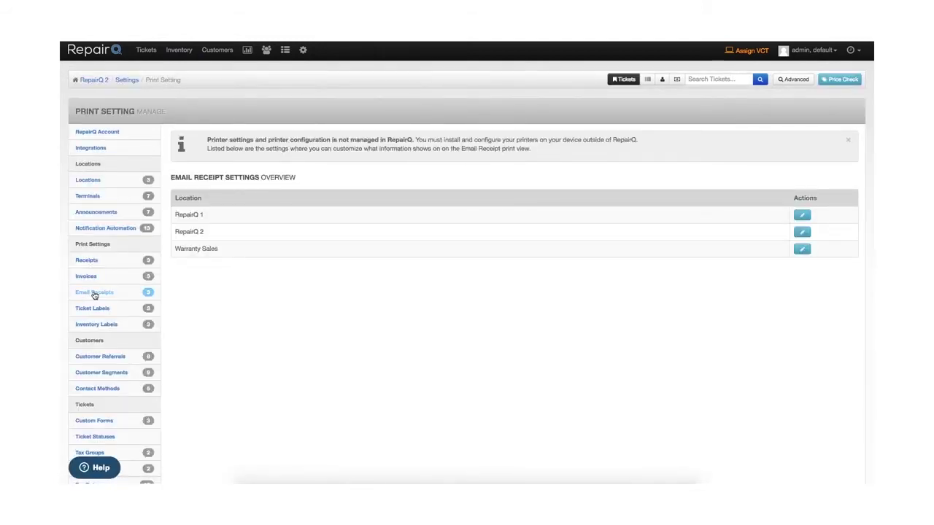
click(92, 310)
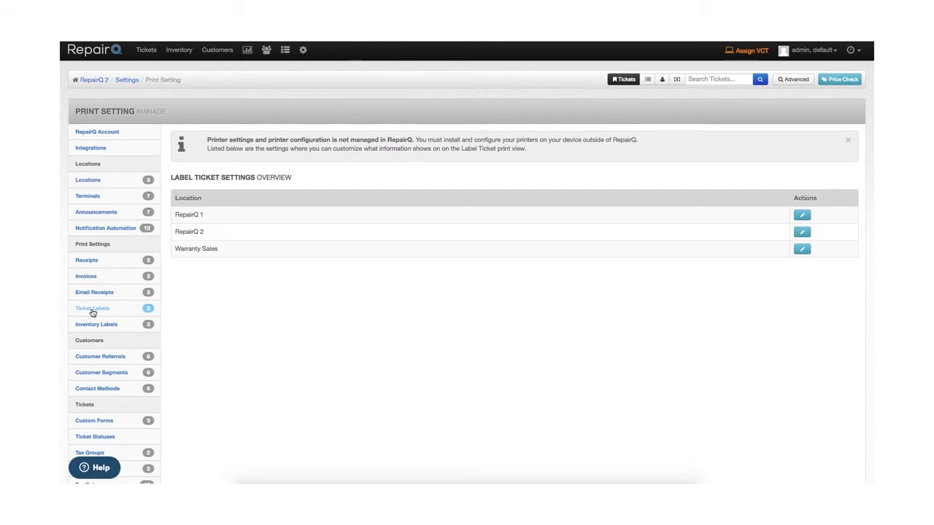
click(93, 325)
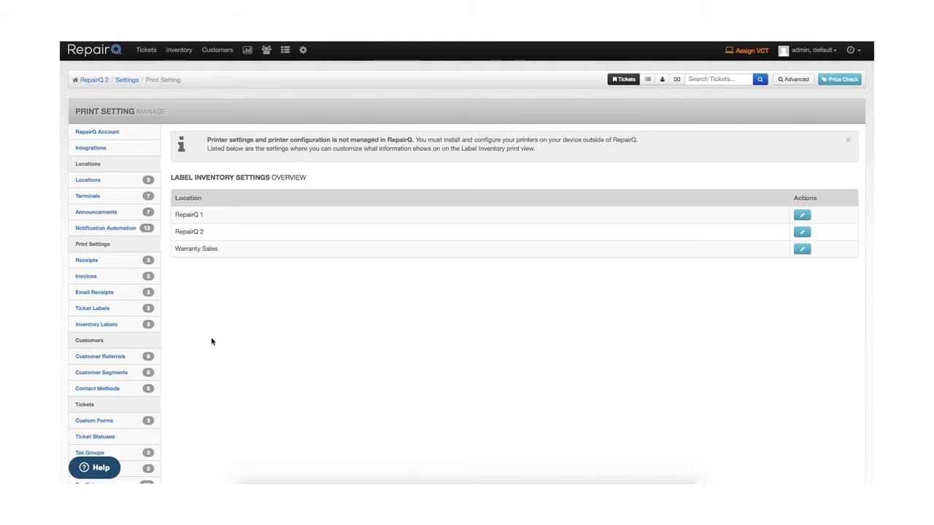
- View the customer settings overviews for customer referrals, customer segments and contact methods
scroll(225, 343, down, 1)
scroll(225, 343, down, 1)
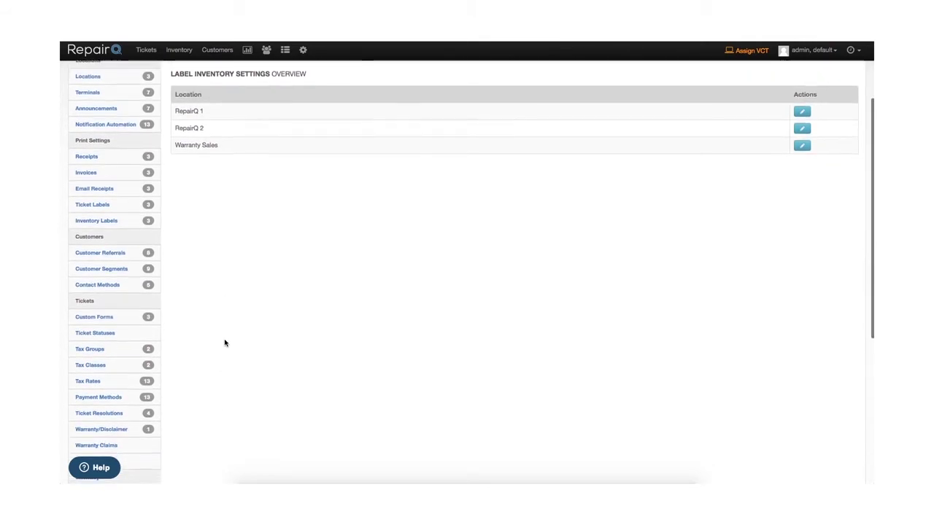
click(95, 255)
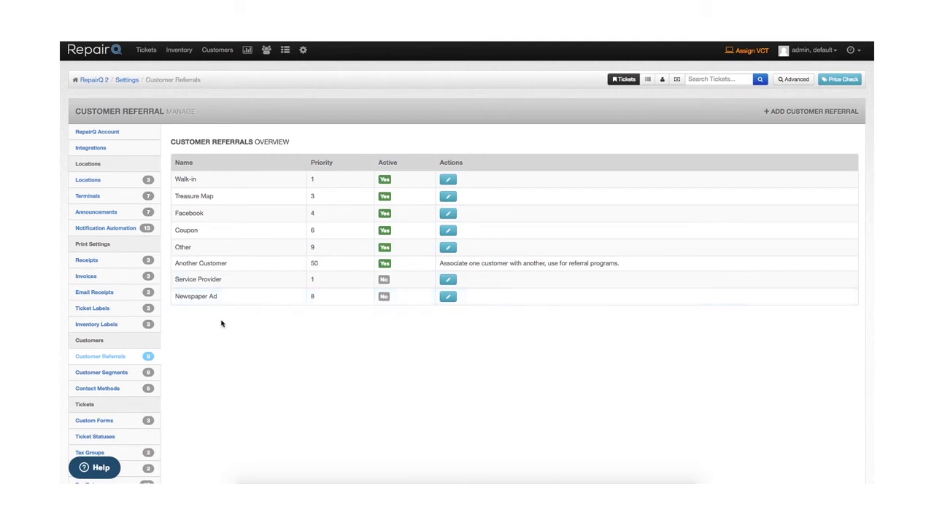
click(106, 375)
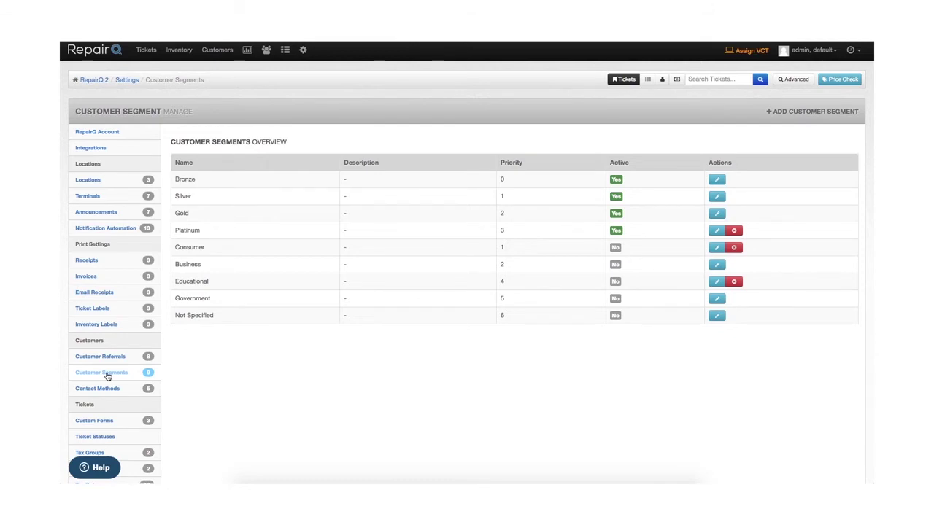
click(100, 391)
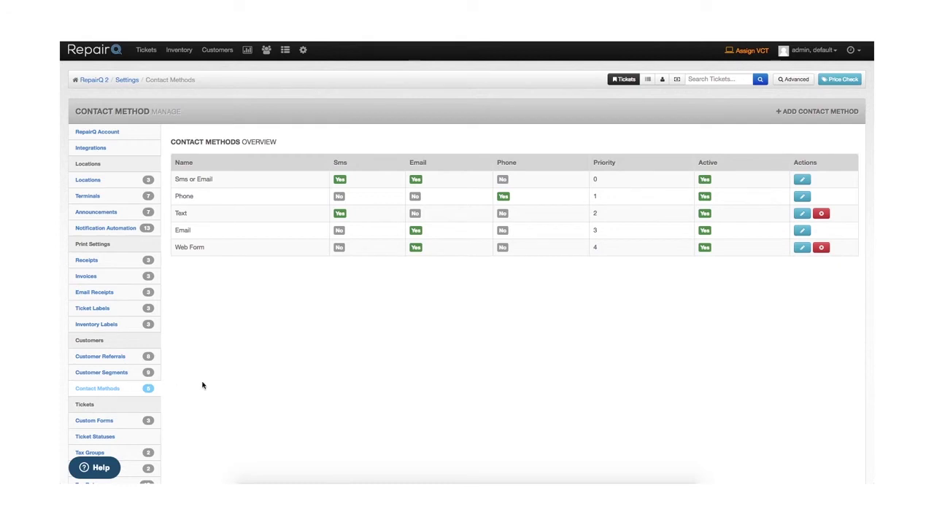
- Review the custom forms for tickets, including the full Required When condition of the quick sale form
scroll(183, 400, down, 3)
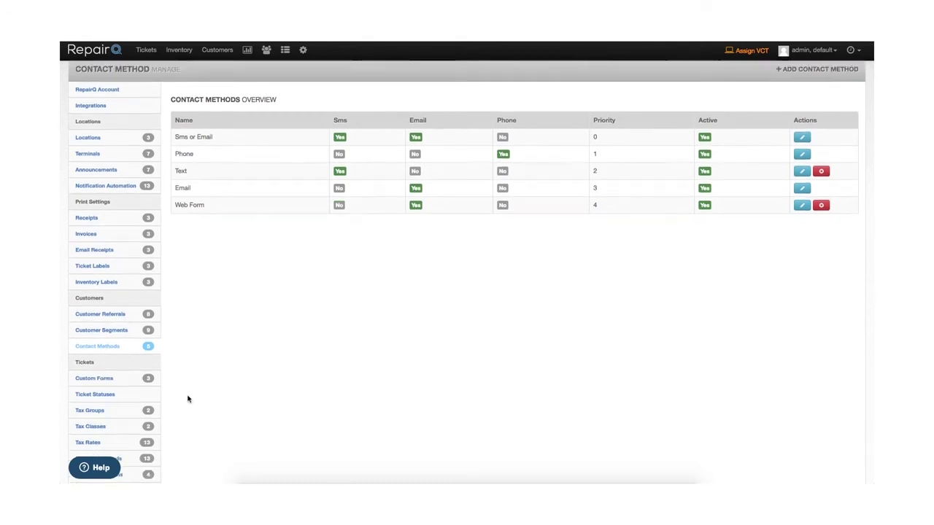
scroll(188, 399, down, 2)
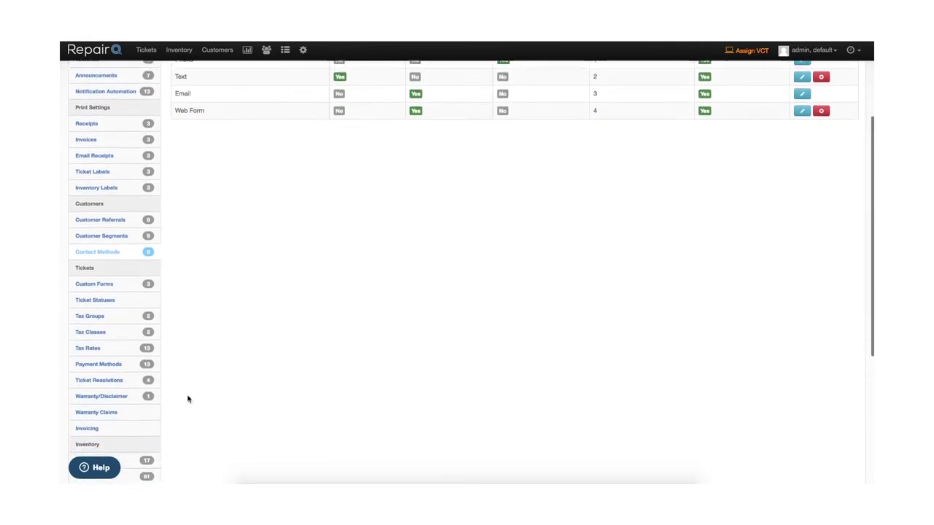
scroll(187, 398, down, 1)
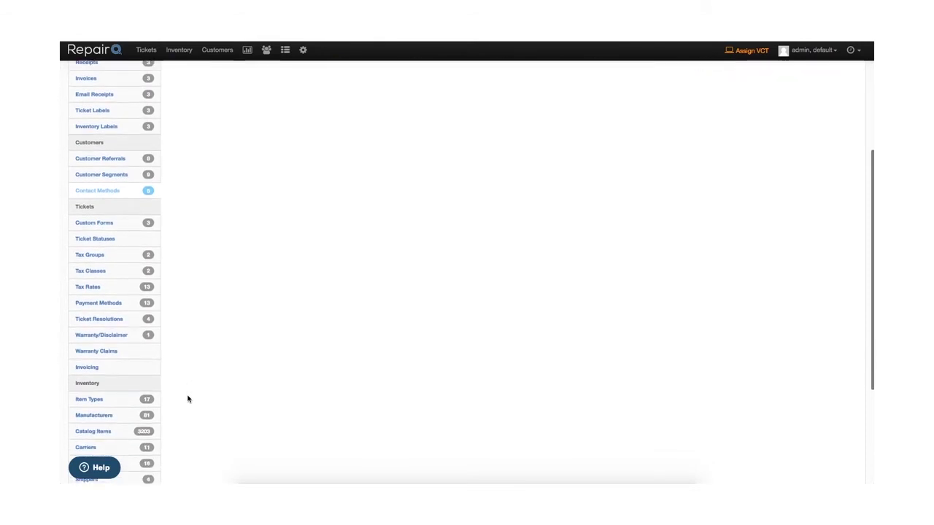
click(107, 224)
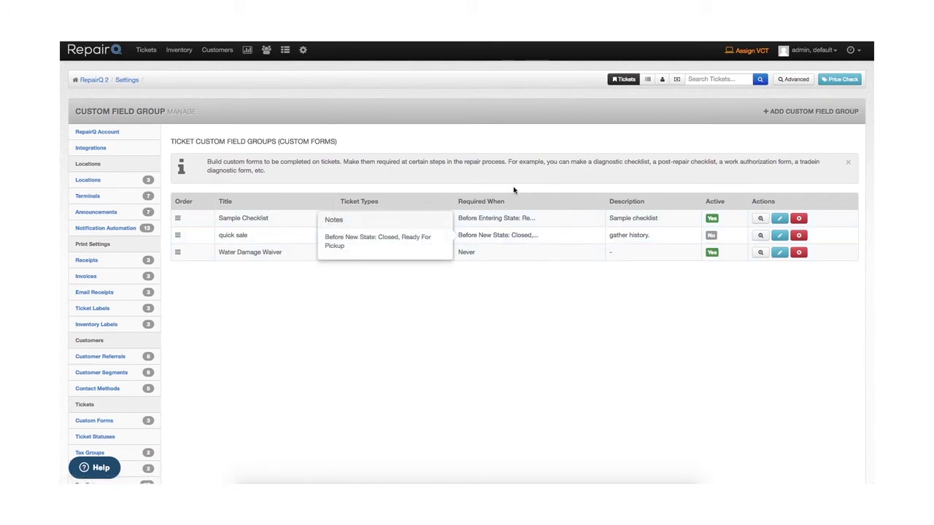
click(465, 192)
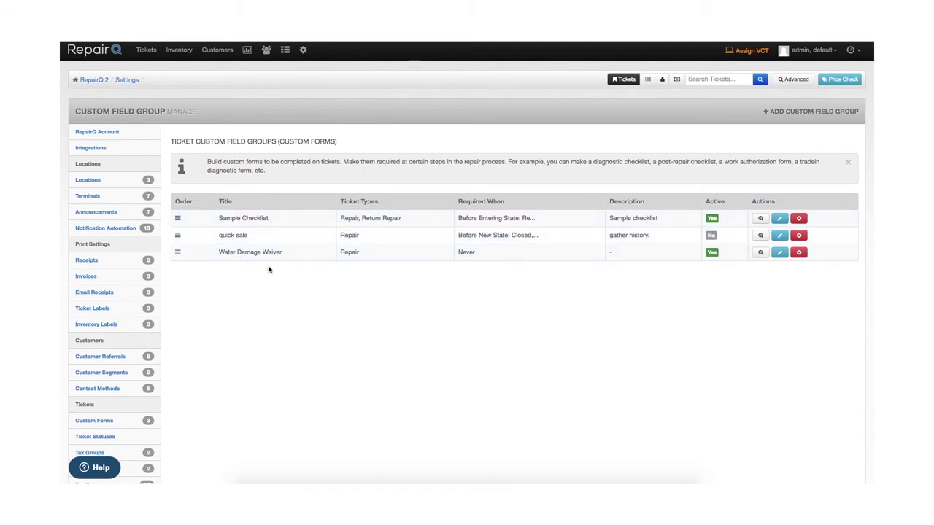
- Open the ticket statuses settings and review the customizable status names through to the end of the form
scroll(124, 365, down, 2)
click(93, 379)
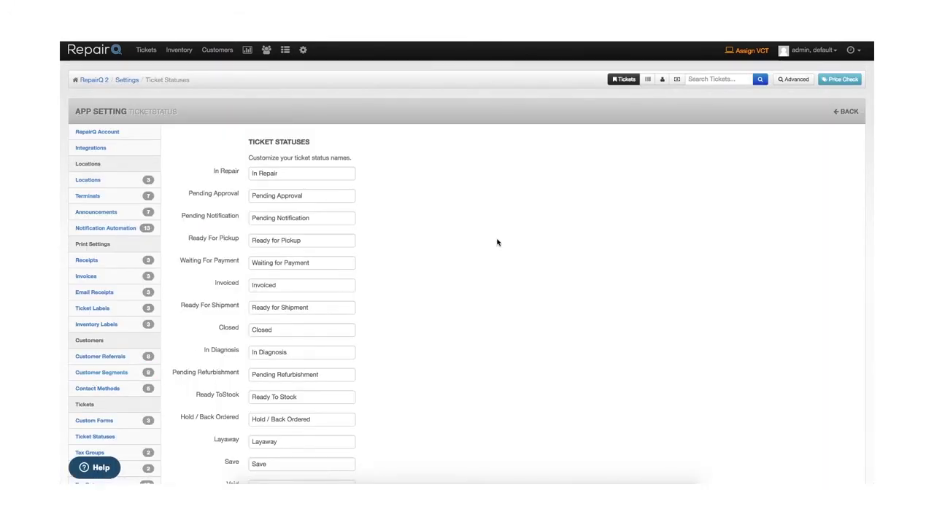
scroll(497, 242, down, 2)
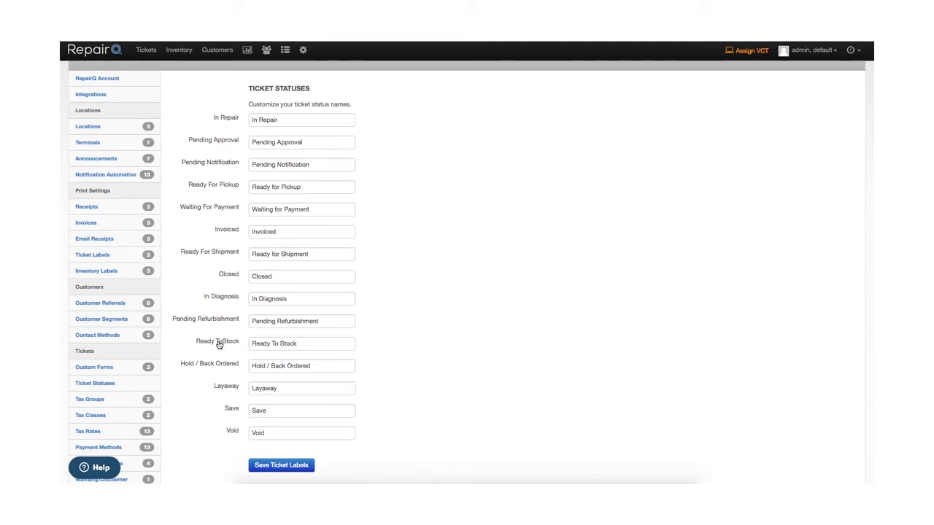
scroll(211, 356, down, 1)
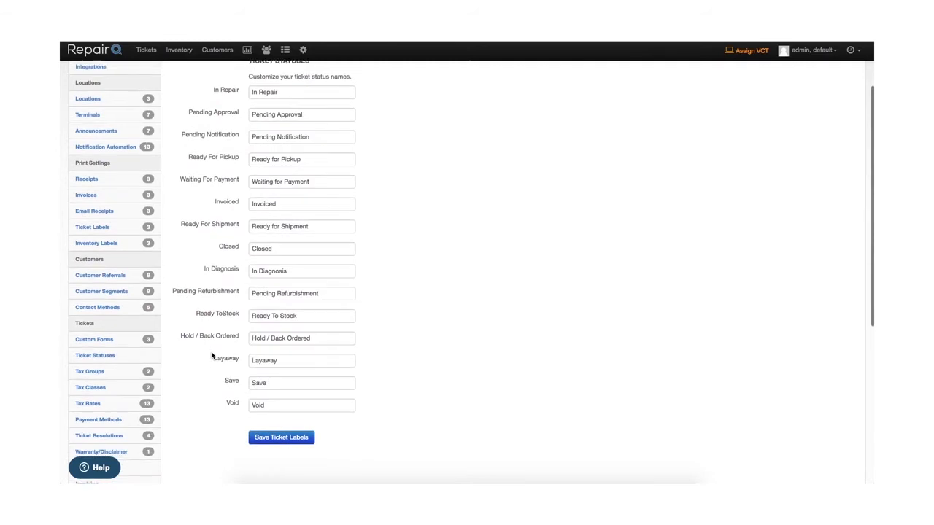
- View the tax groups overview and the tax classes overview
scroll(212, 356, down, 1)
click(92, 355)
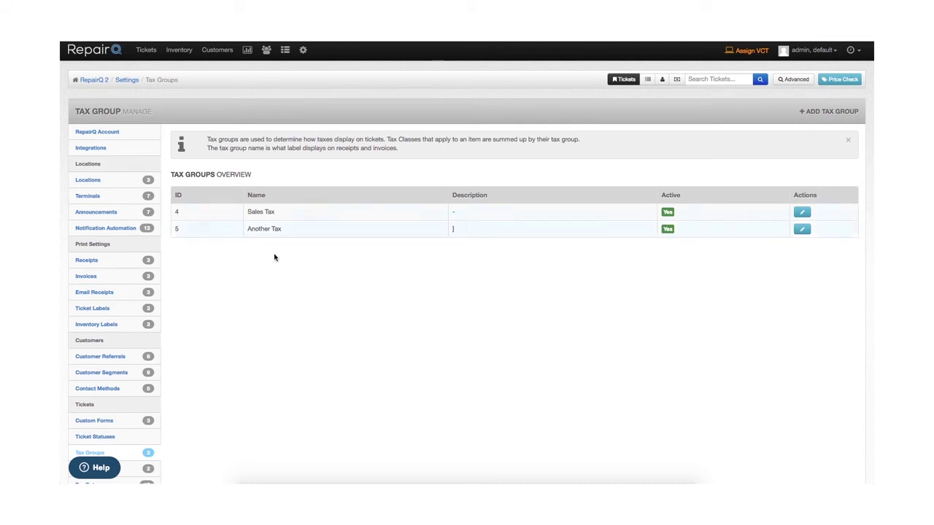
scroll(259, 303, down, 2)
click(97, 402)
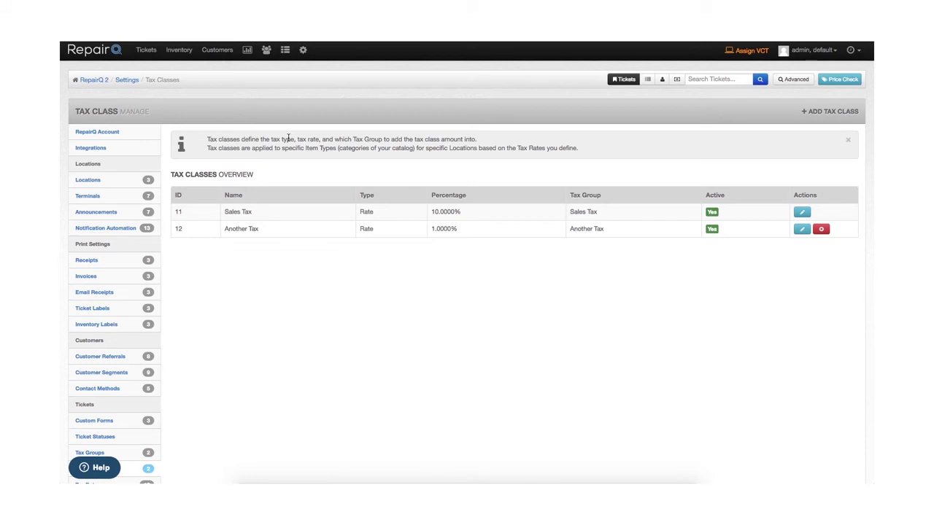
- Review the tax rates overview, including the Phone item type for RepairQ 1, through to the end of the list
scroll(306, 359, down, 2)
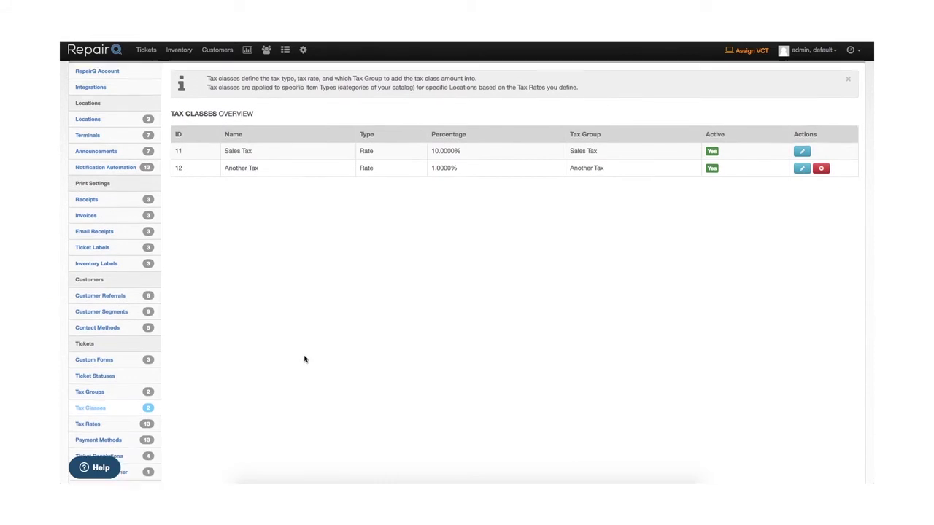
click(89, 416)
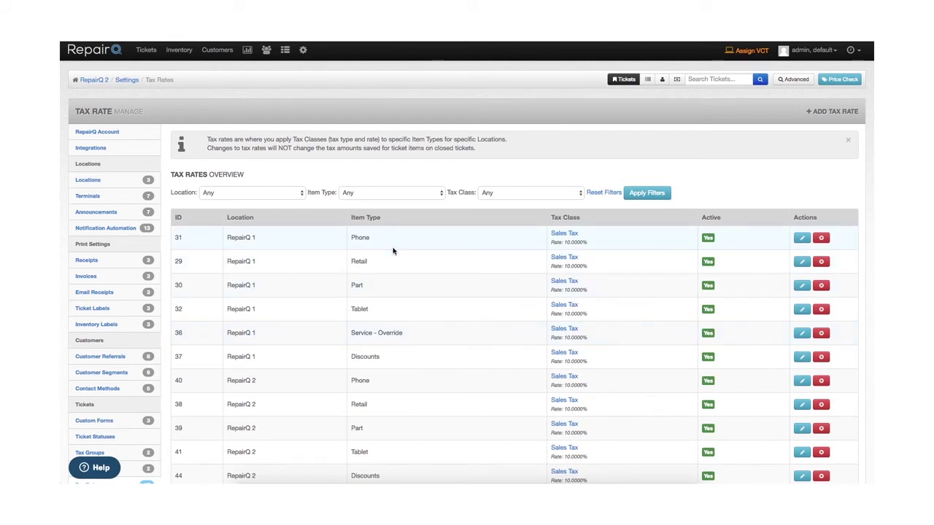
double_click(365, 238)
scroll(383, 349, down, 3)
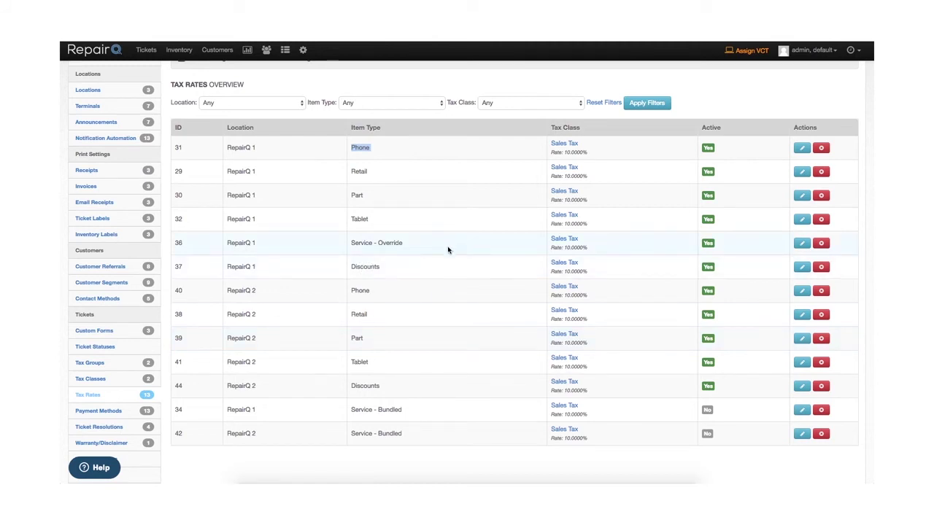
- View the payment methods overview and the ticket resolutions overview
click(98, 414)
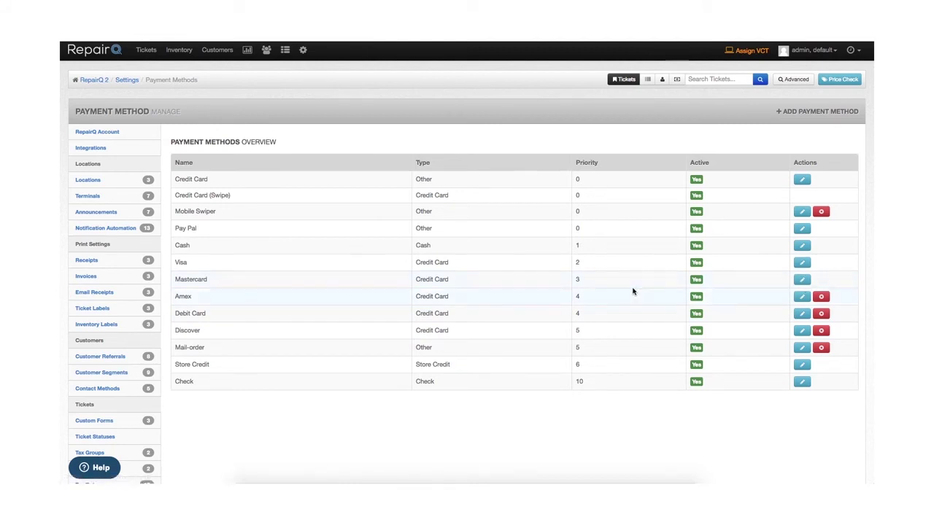
scroll(180, 377, down, 2)
scroll(179, 376, down, 3)
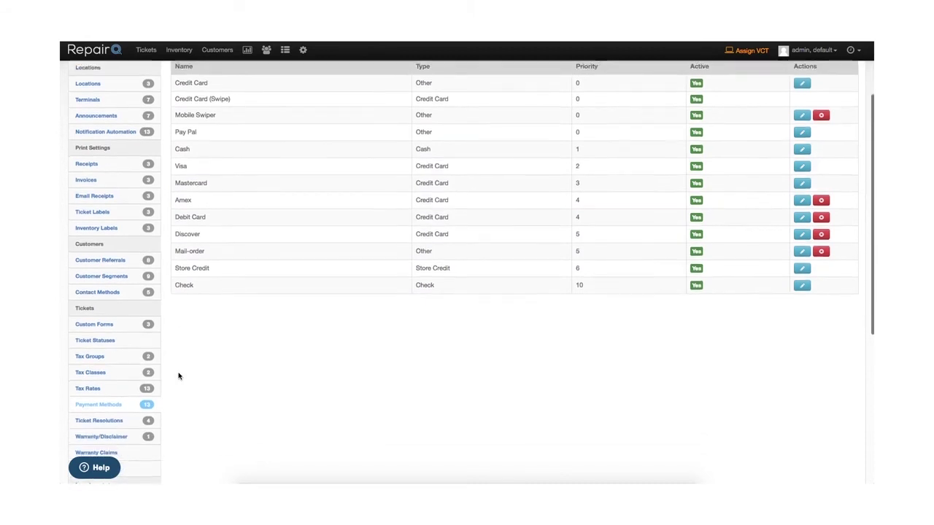
click(115, 410)
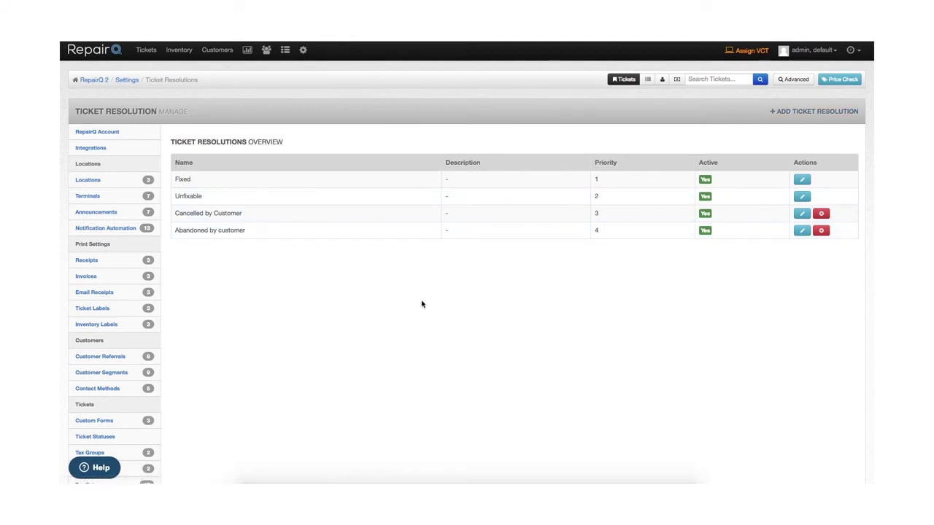
- View the warranties and disclaimers overview and the warranty claim settings
scroll(394, 306, down, 3)
click(106, 402)
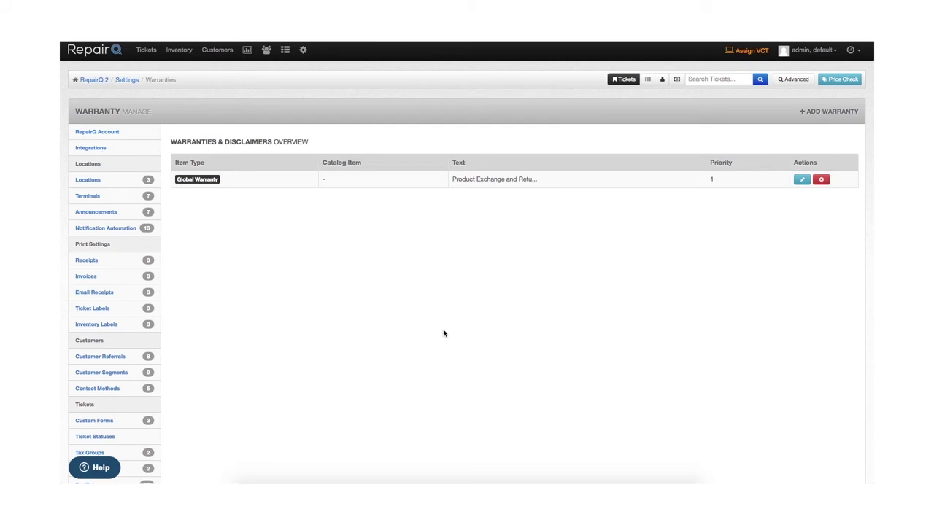
scroll(327, 326, down, 5)
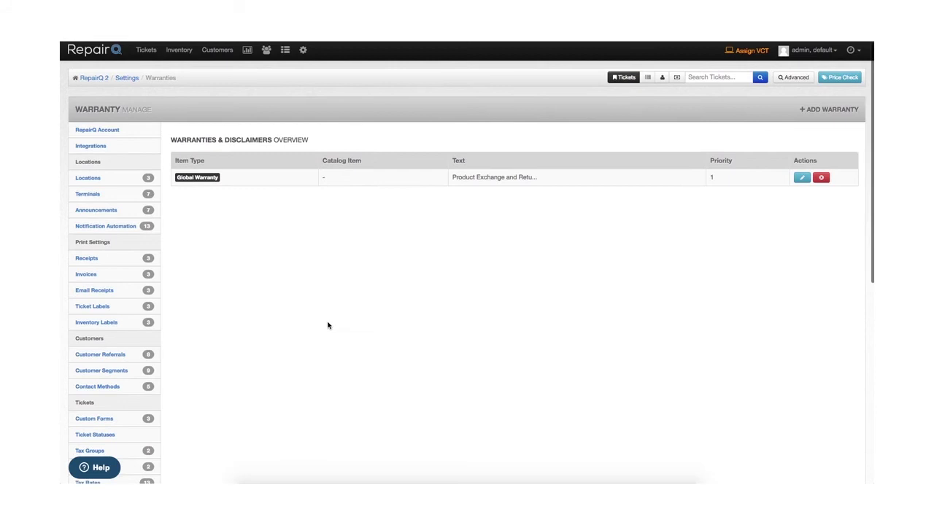
click(101, 365)
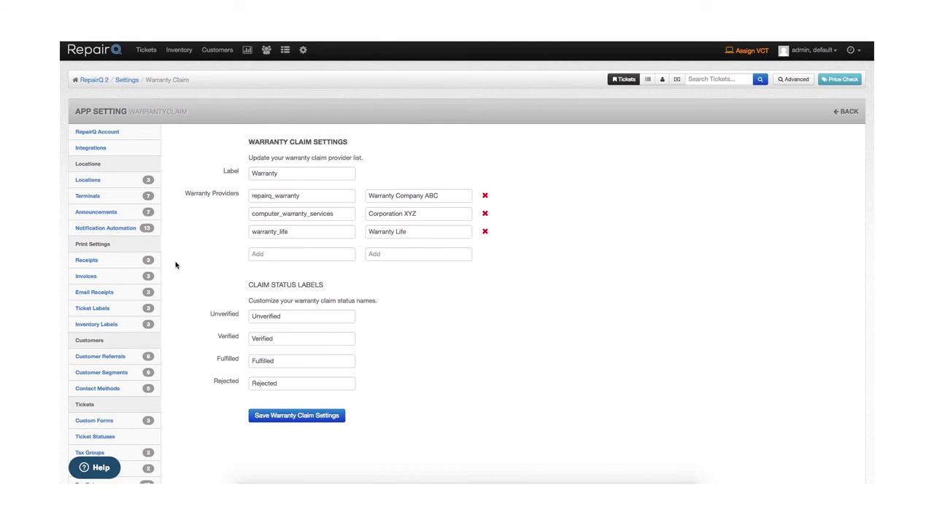
- Review the enterprise invoice settings, including the invoice status labels and invoice item status labels
scroll(175, 264, down, 5)
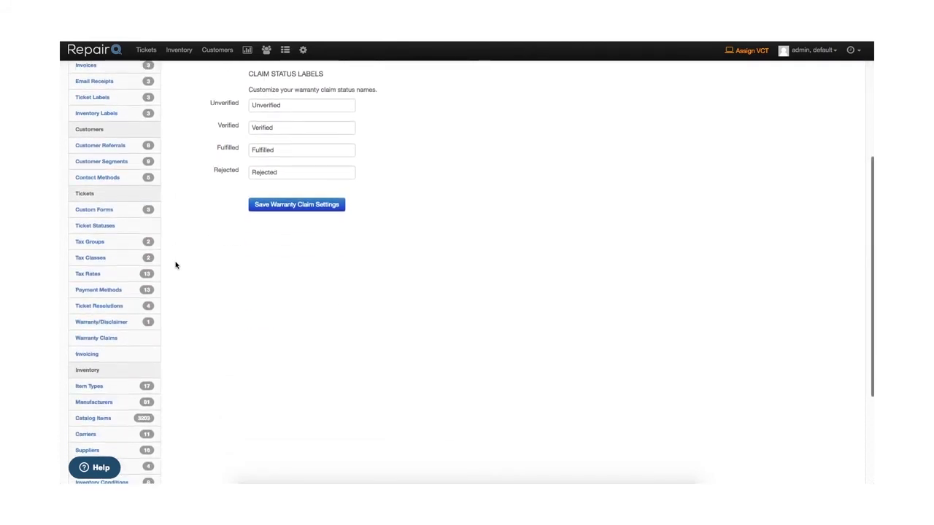
click(90, 332)
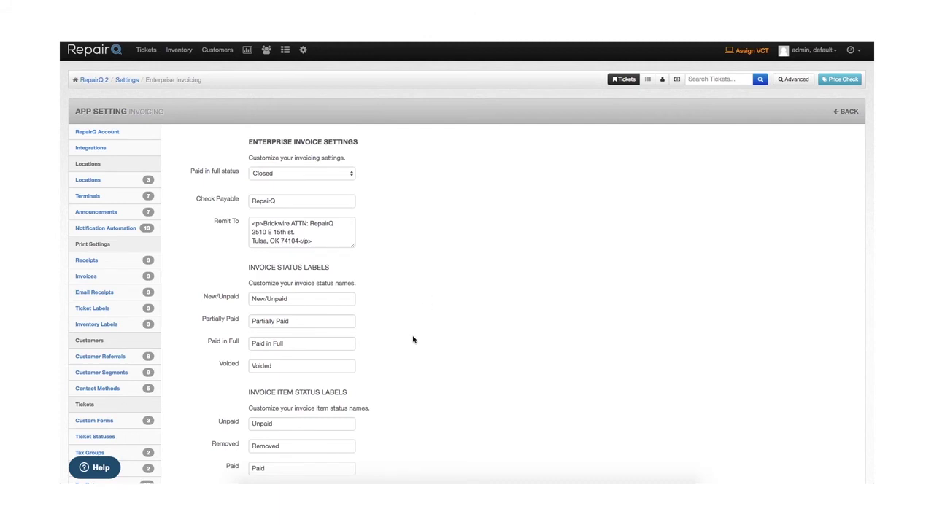
scroll(415, 336, down, 5)
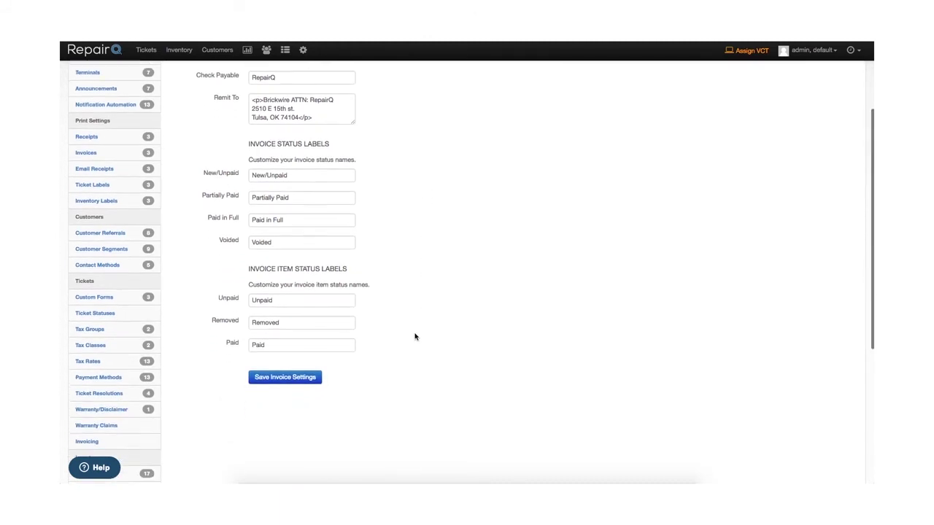
- View the item types overview and review the first page of the manufacturers list
scroll(416, 337, down, 3)
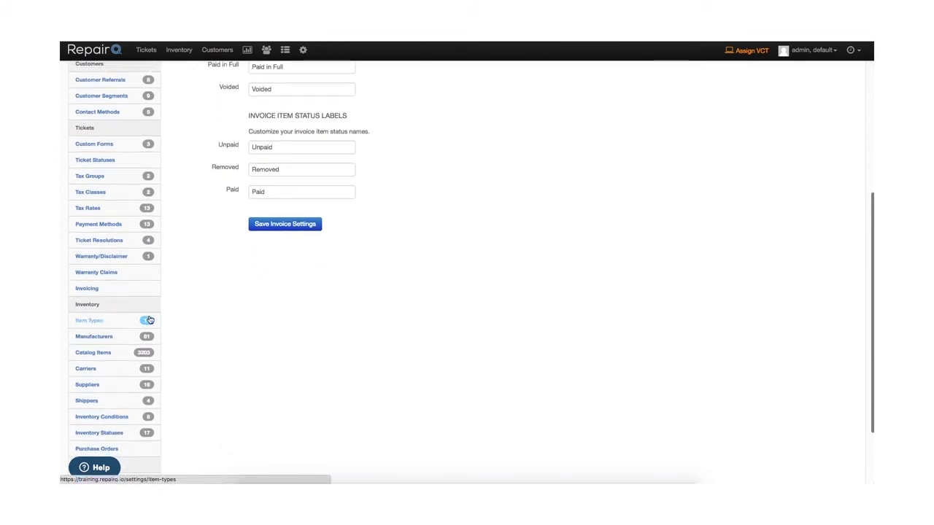
click(95, 325)
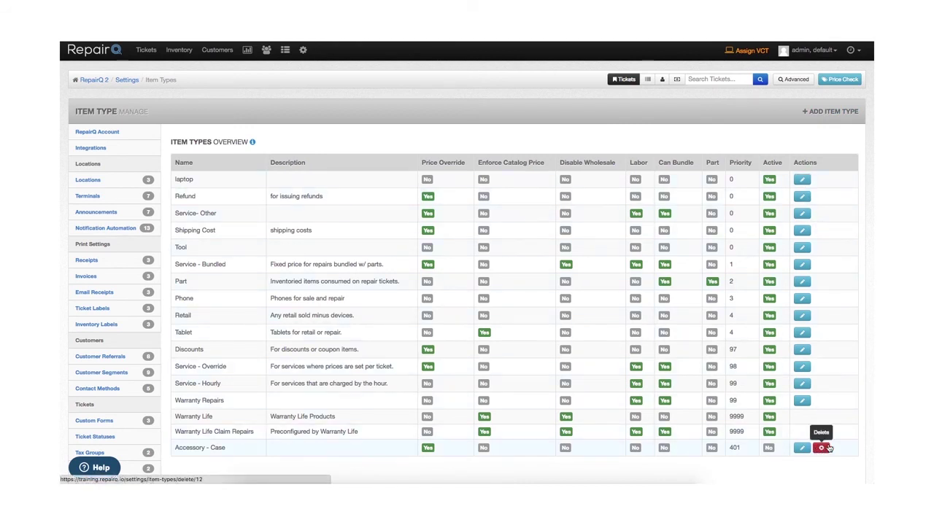
scroll(257, 326, down, 5)
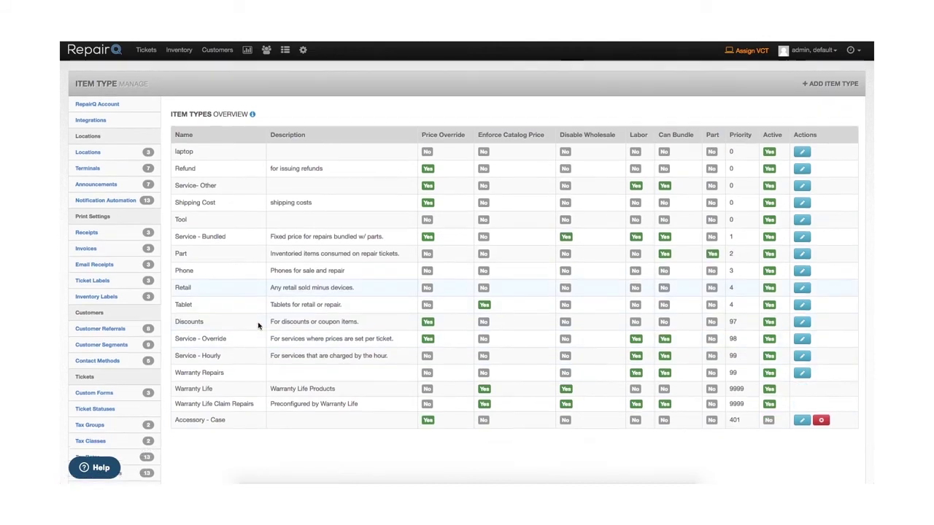
click(93, 409)
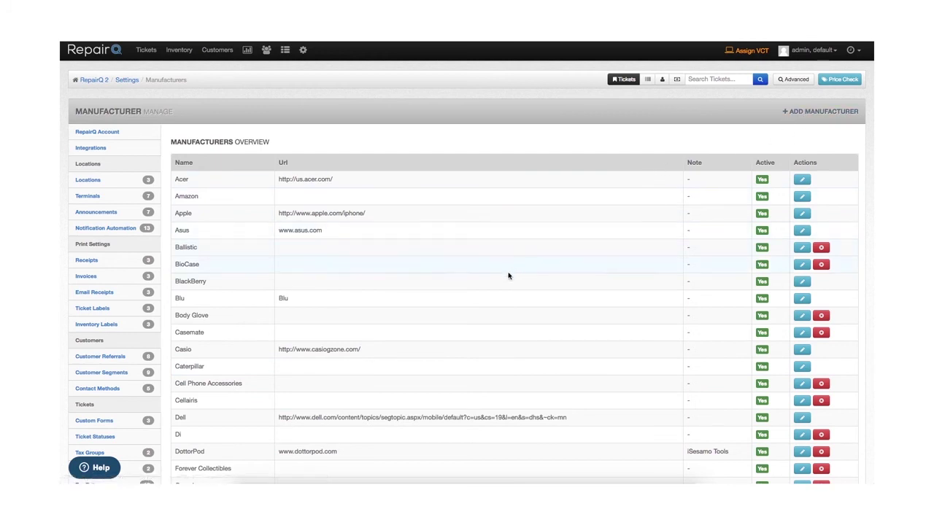
scroll(432, 299, down, 4)
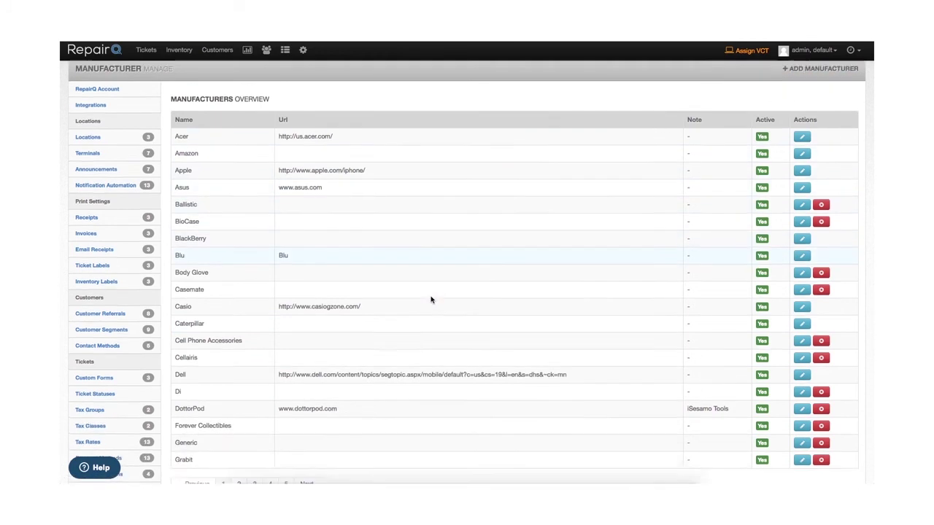
scroll(431, 300, down, 5)
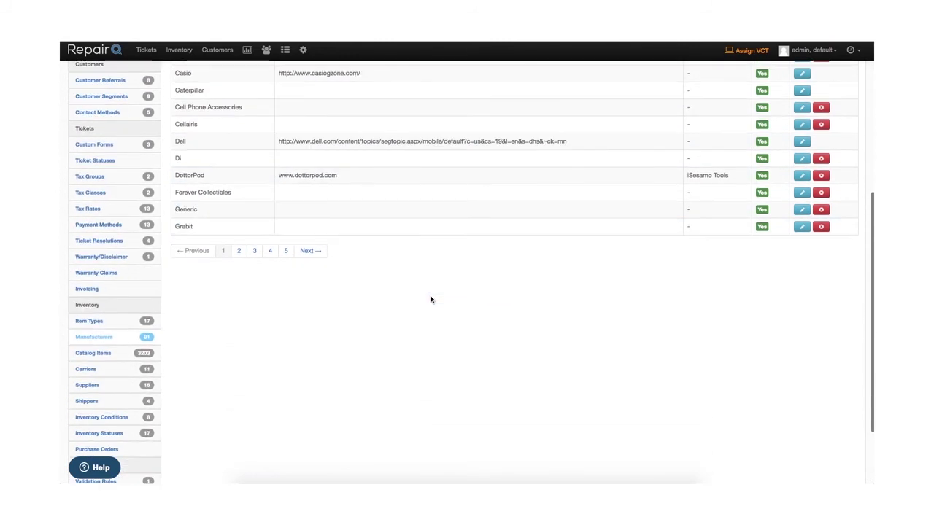
- View the catalog items list, and return to the settings overview to look at its inventory and other sections
click(94, 354)
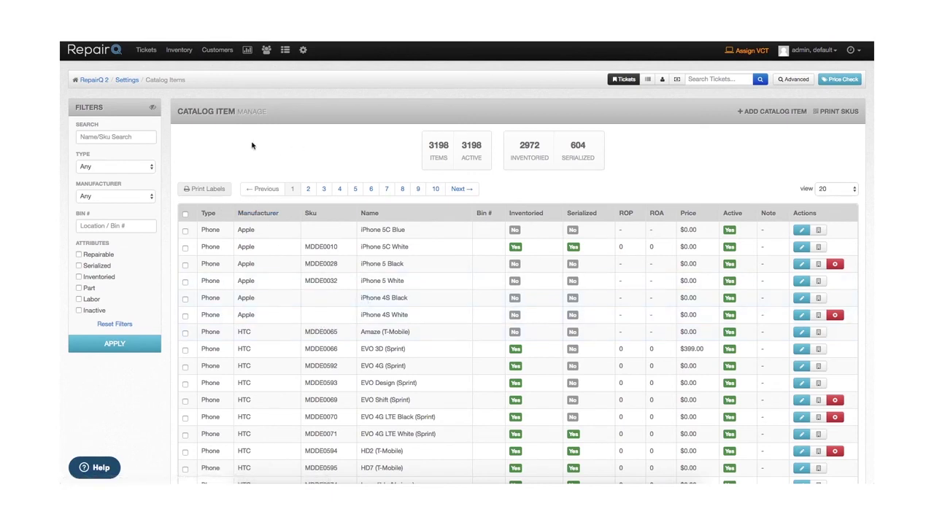
click(128, 81)
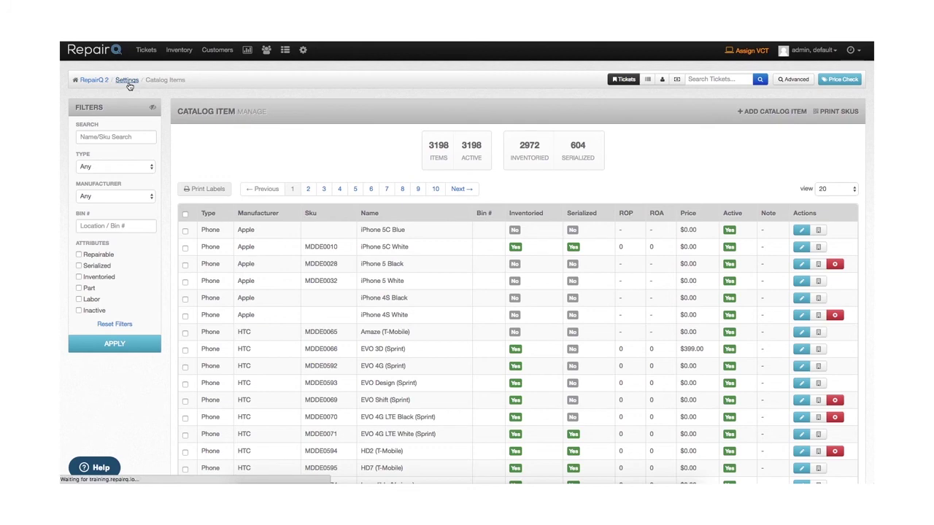
scroll(135, 324, down, 3)
scroll(135, 324, down, 5)
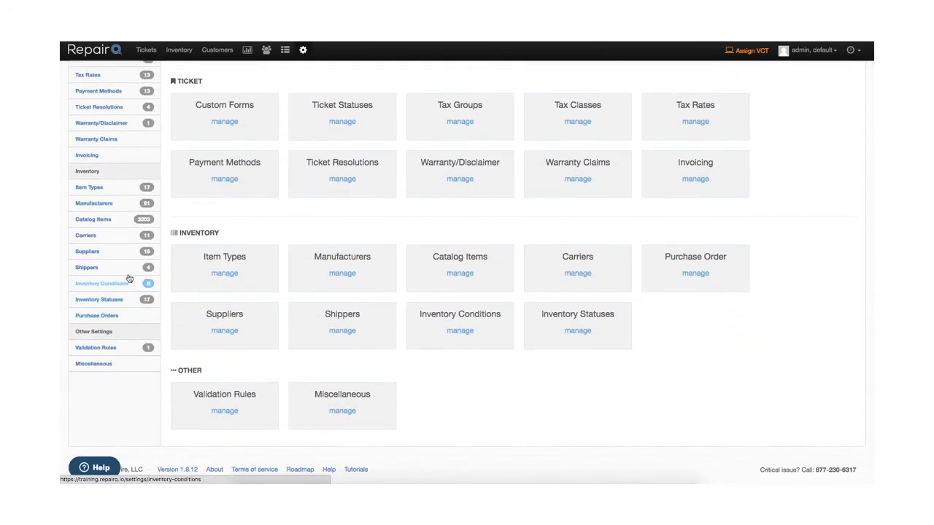
- View the carriers overview and review the suppliers list with its addresses and notes
click(92, 238)
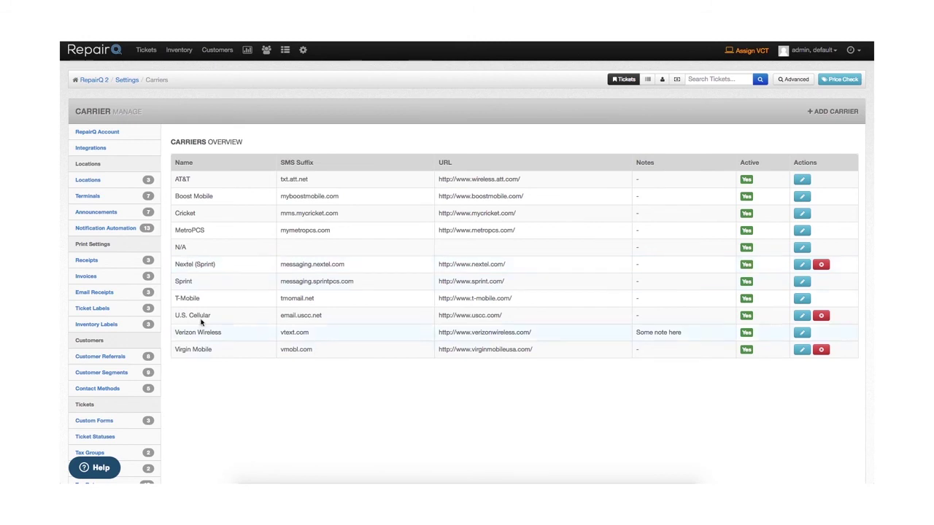
scroll(191, 284, down, 5)
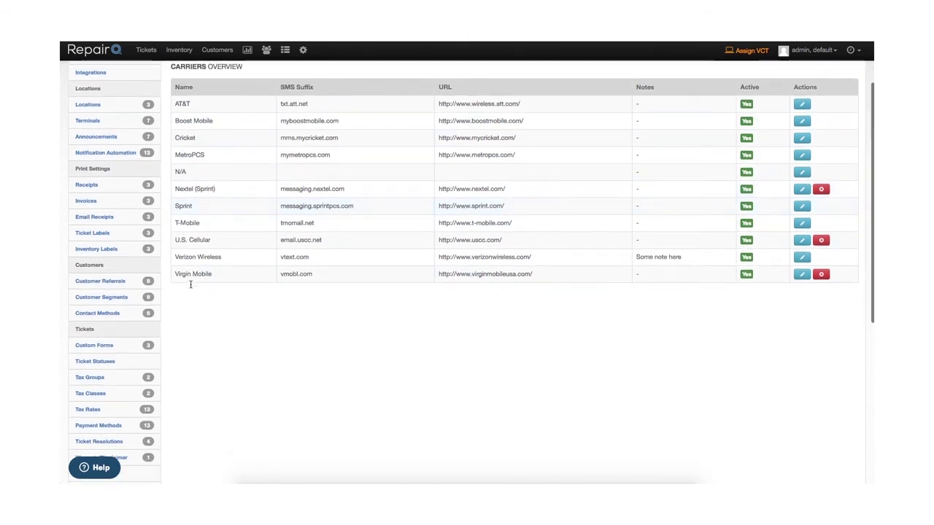
click(88, 391)
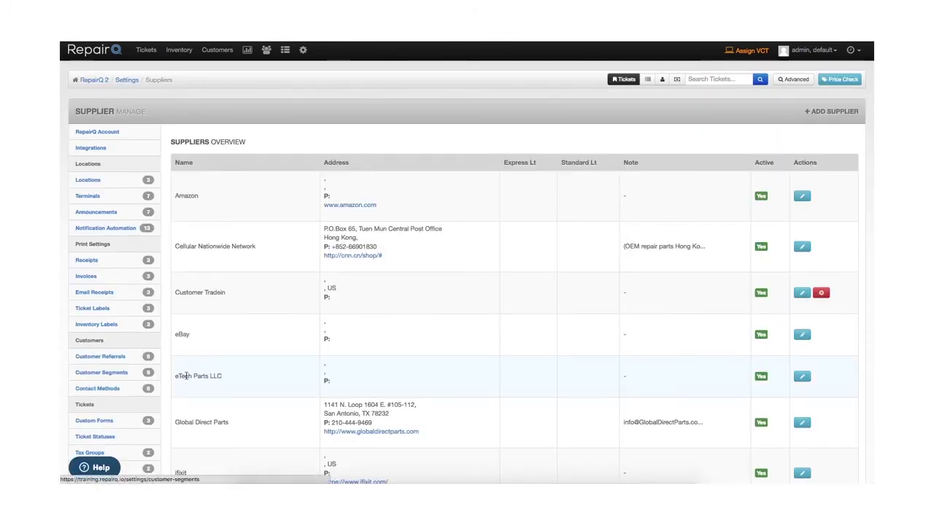
scroll(240, 352, down, 2)
scroll(240, 353, down, 8)
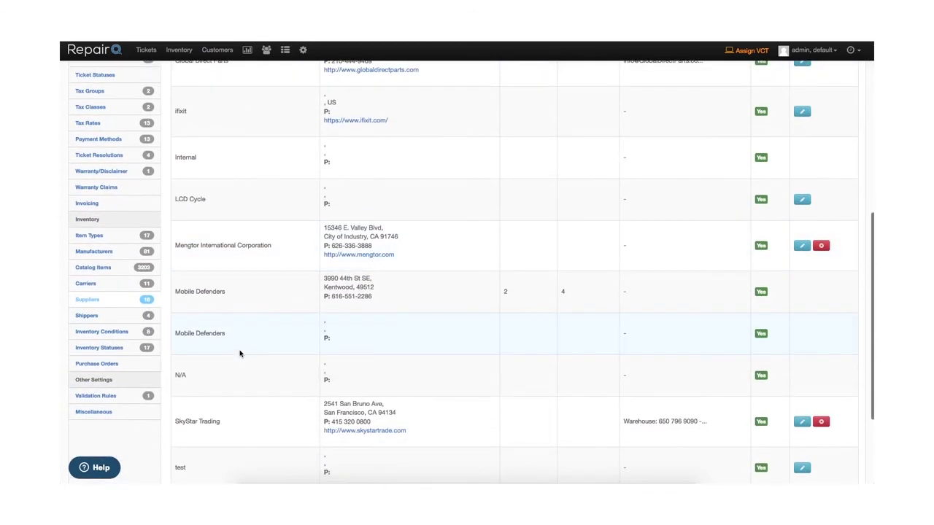
- View the shippers overview with its tracking URLs and the inventory conditions overview
click(93, 319)
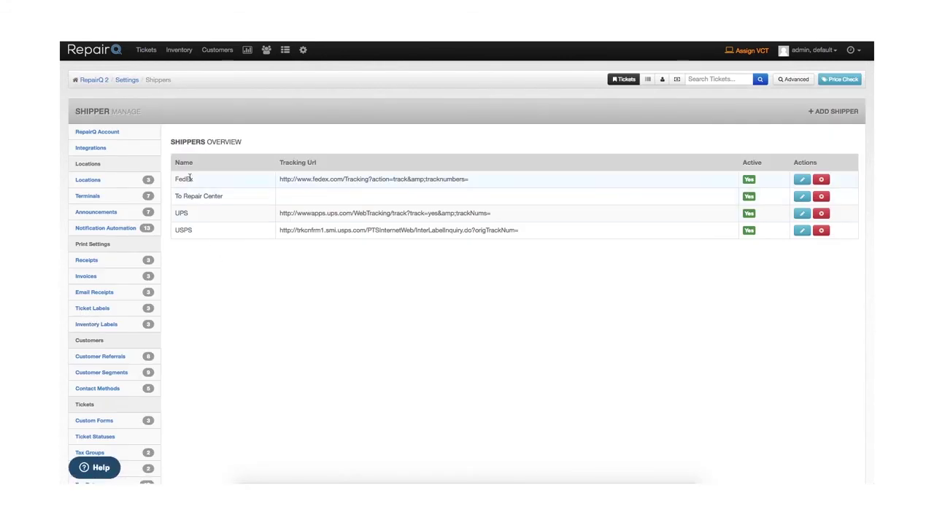
scroll(200, 242, down, 5)
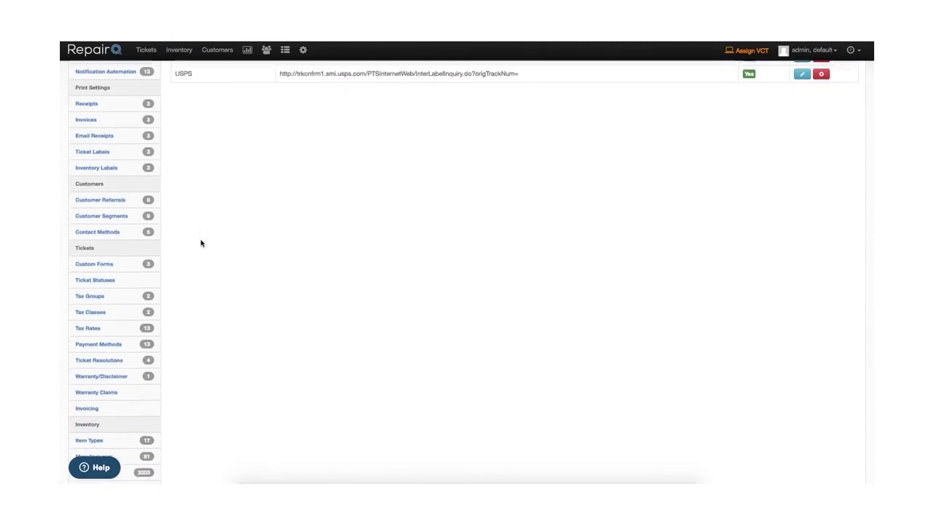
scroll(201, 243, down, 1)
click(110, 374)
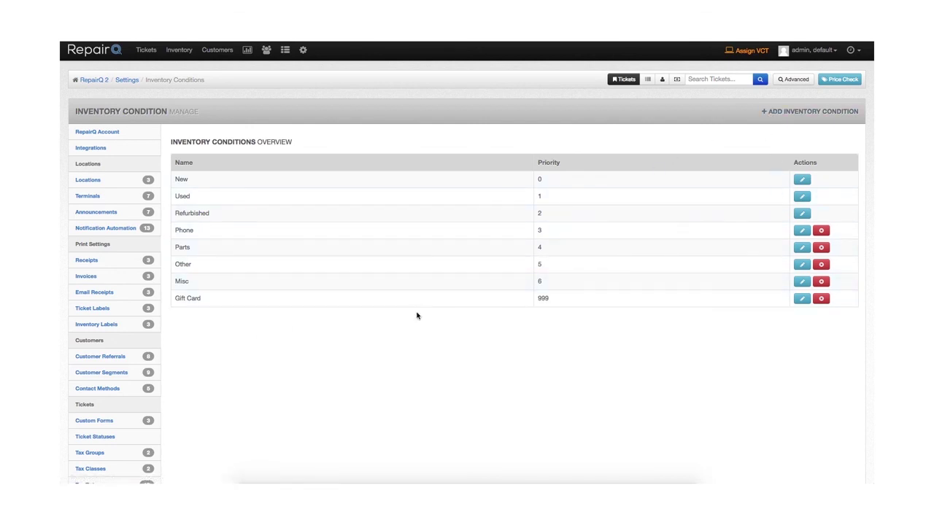
- Review the inventory statuses list and view the purchase order status labels
scroll(249, 326, down, 8)
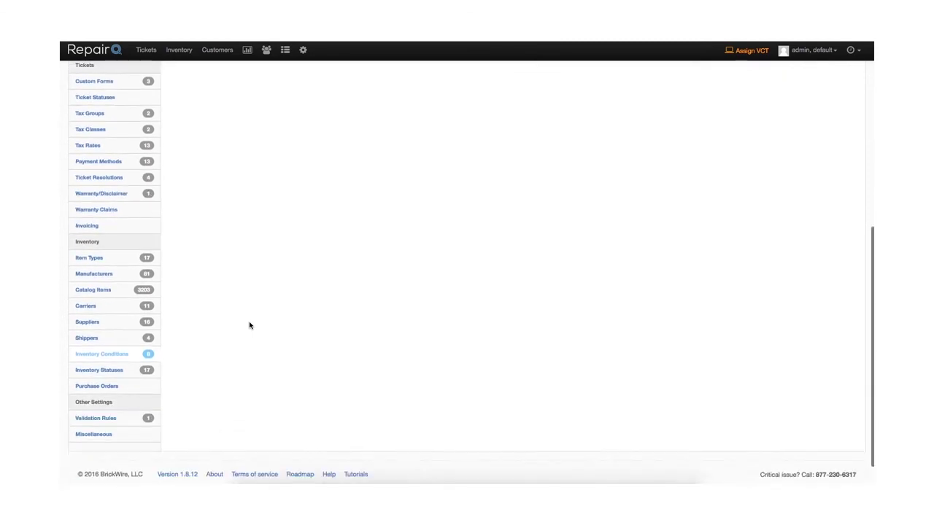
click(99, 371)
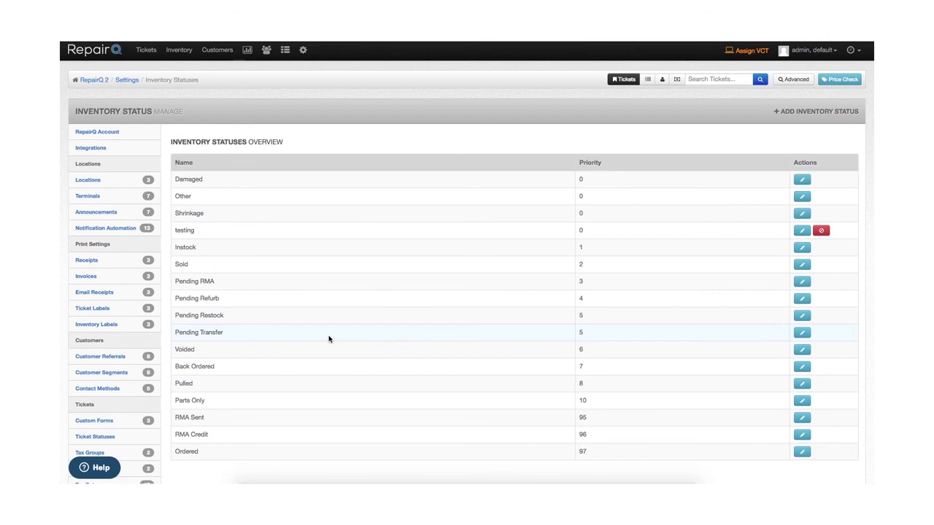
scroll(328, 338, down, 2)
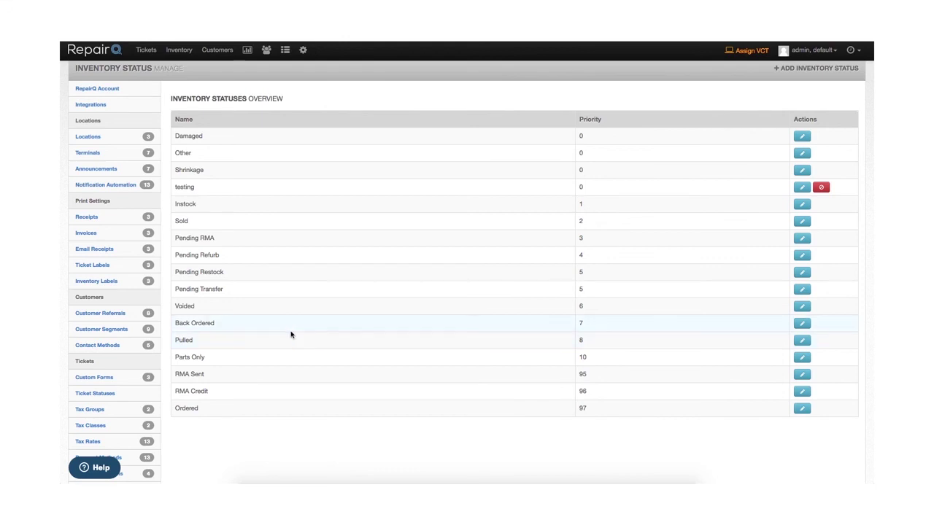
scroll(204, 336, down, 3)
scroll(203, 336, down, 5)
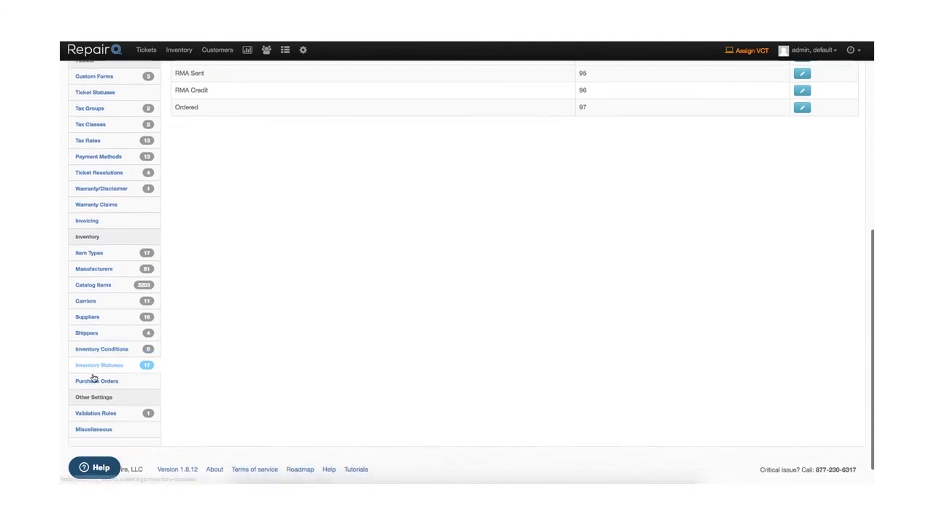
click(93, 380)
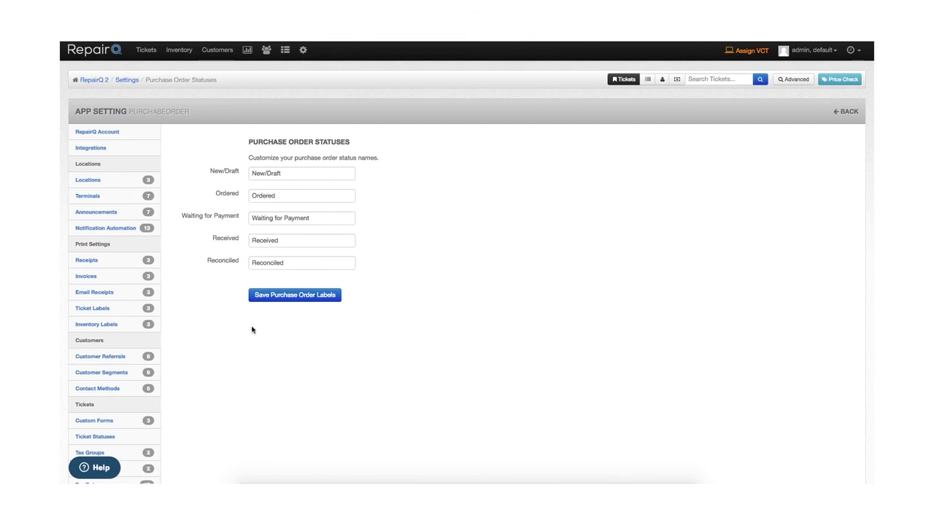
- View the validation rules overview and open the Customer rule to see its required fields
scroll(252, 330, down, 10)
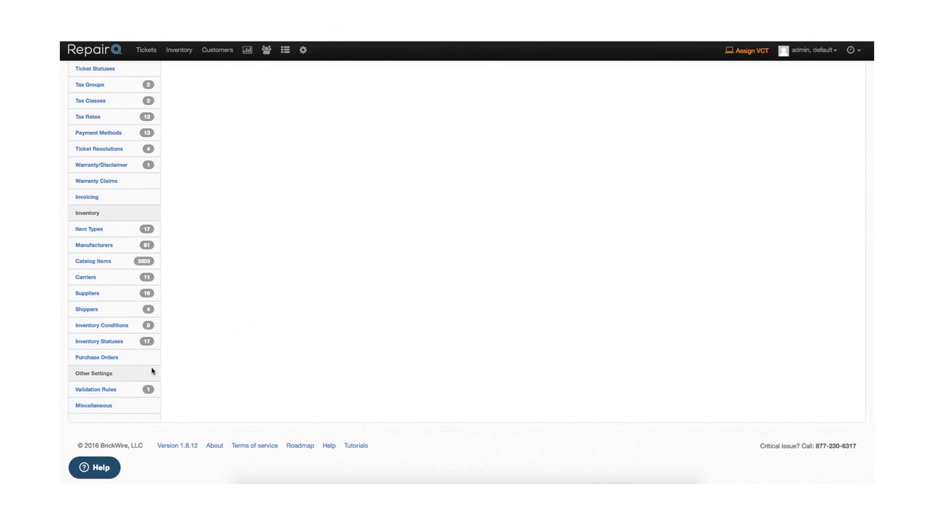
click(96, 392)
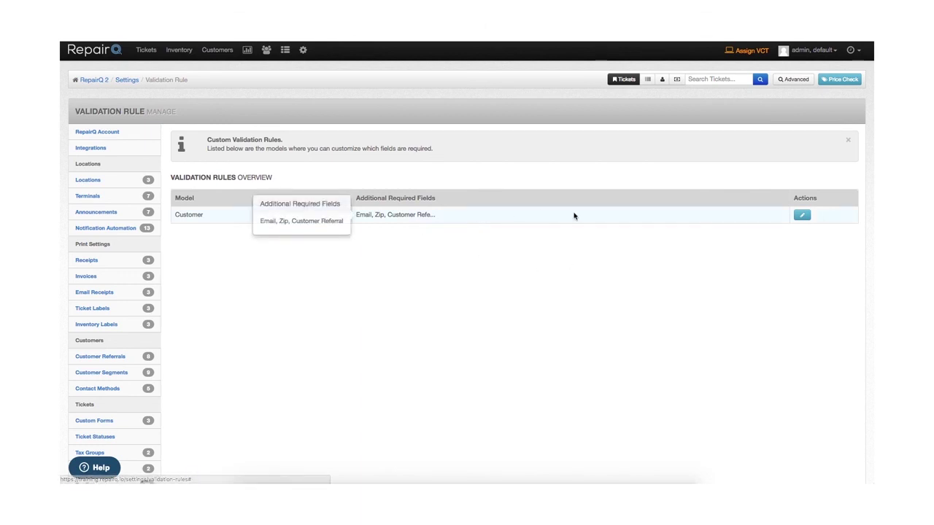
click(802, 215)
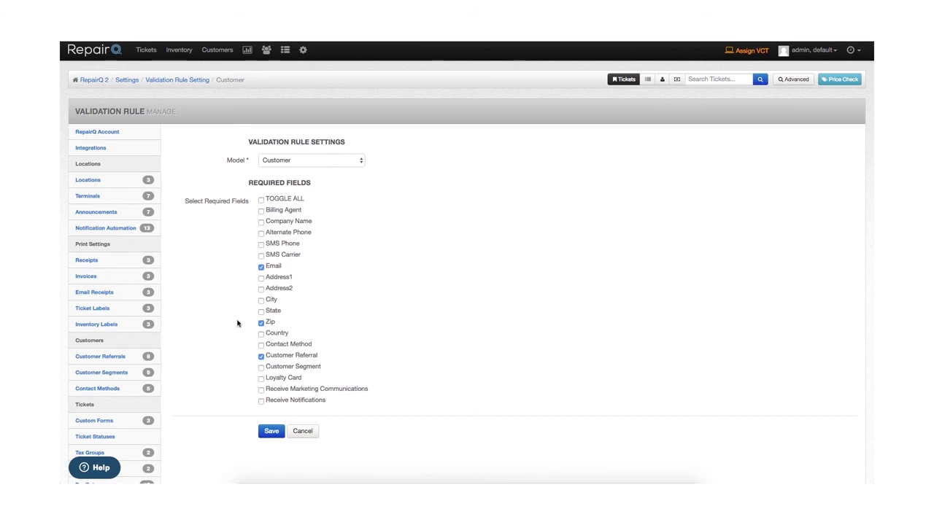
- Leave the Customer validation rule as it is and open the miscellaneous settings
scroll(237, 323, down, 5)
scroll(237, 323, down, 2)
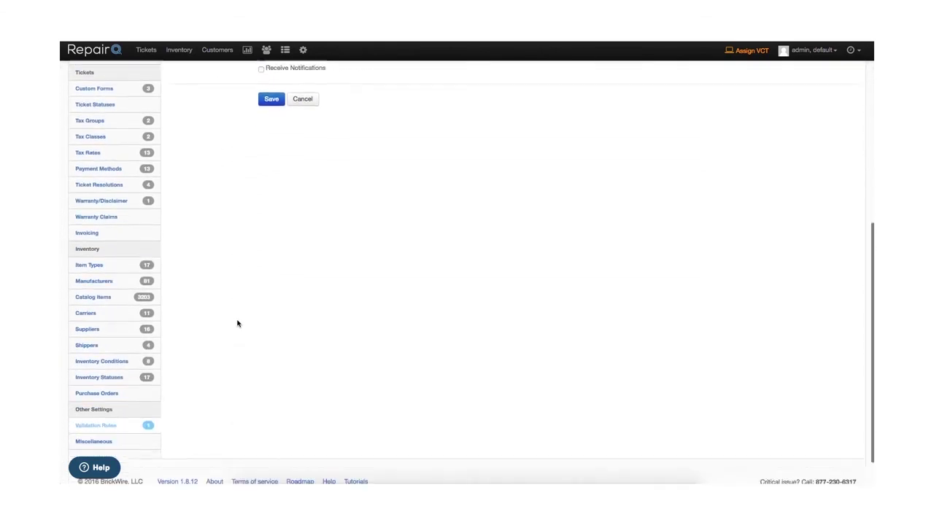
click(95, 409)
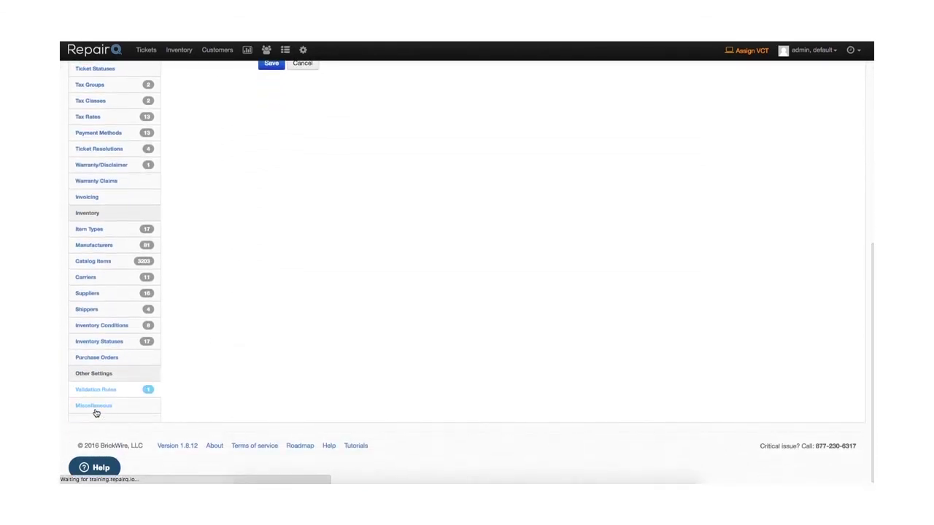